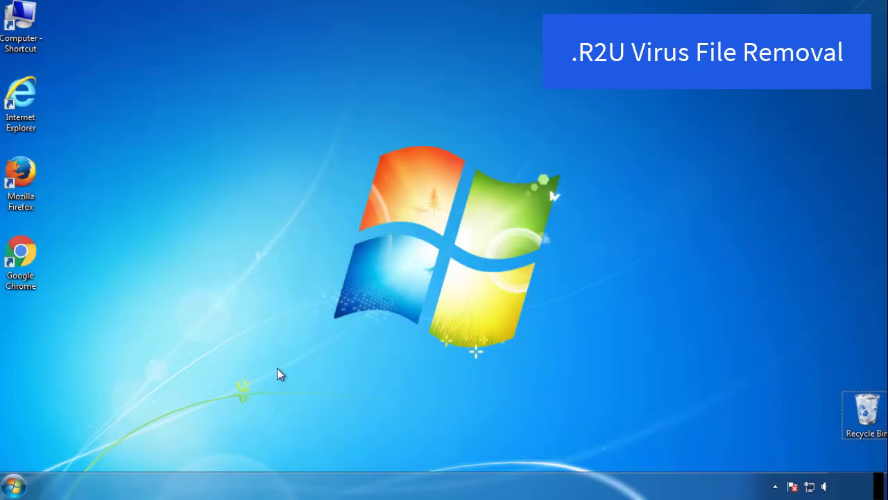
# Step: Launch System Configuration by searching msconfig from the Start menu
pyautogui.click(14, 485)
pyautogui.click(71, 449)
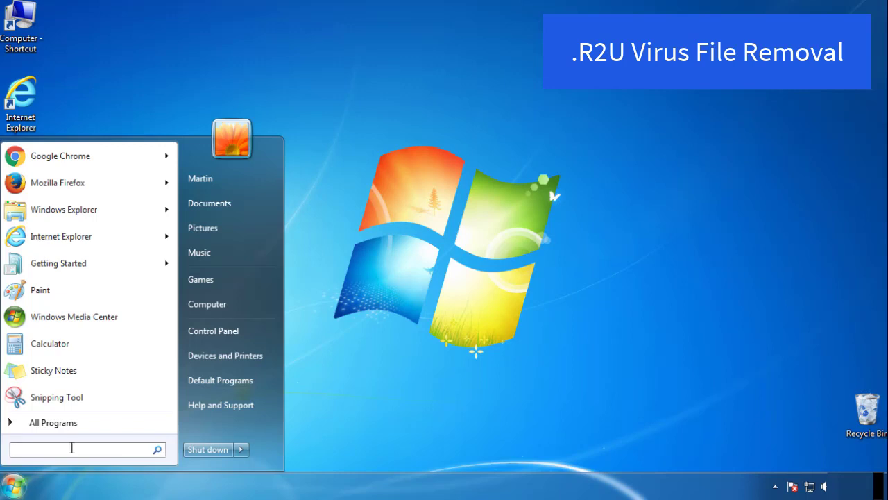
pyautogui.write('msconfig')
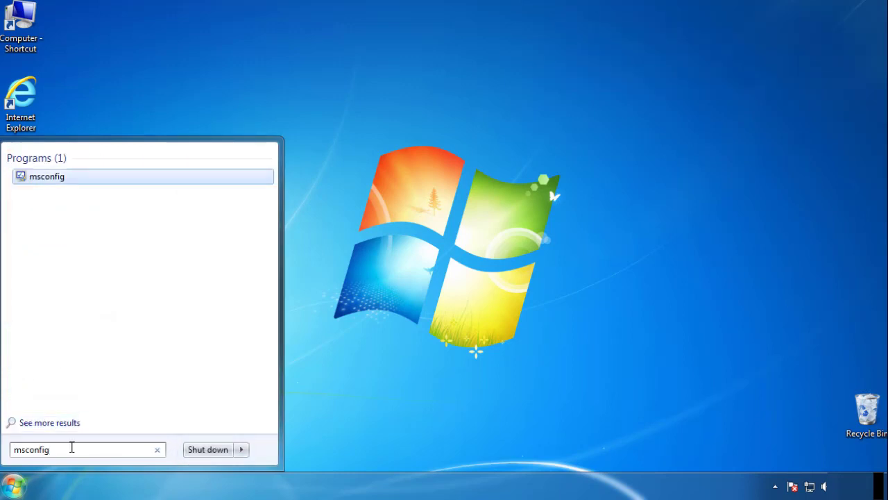
pyautogui.press('Return')
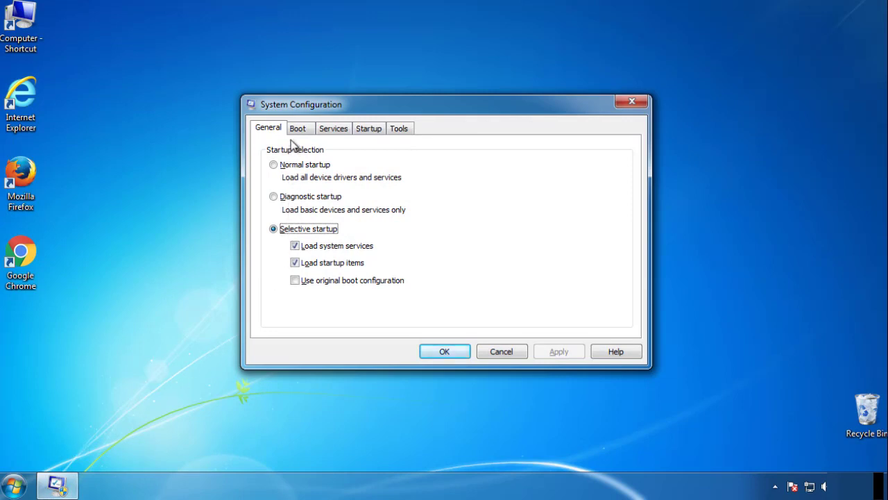
# Step: Enable Minimal safe boot on the Boot tab and restart the computer
pyautogui.click(297, 130)
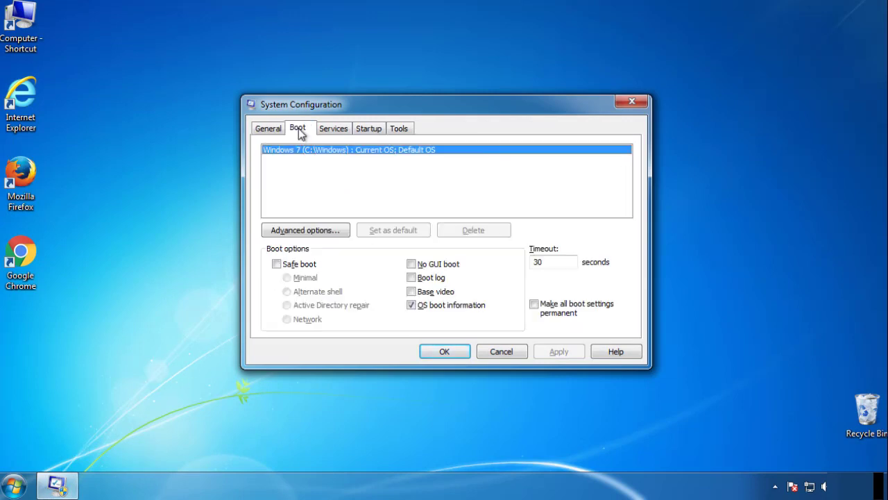
pyautogui.click(276, 264)
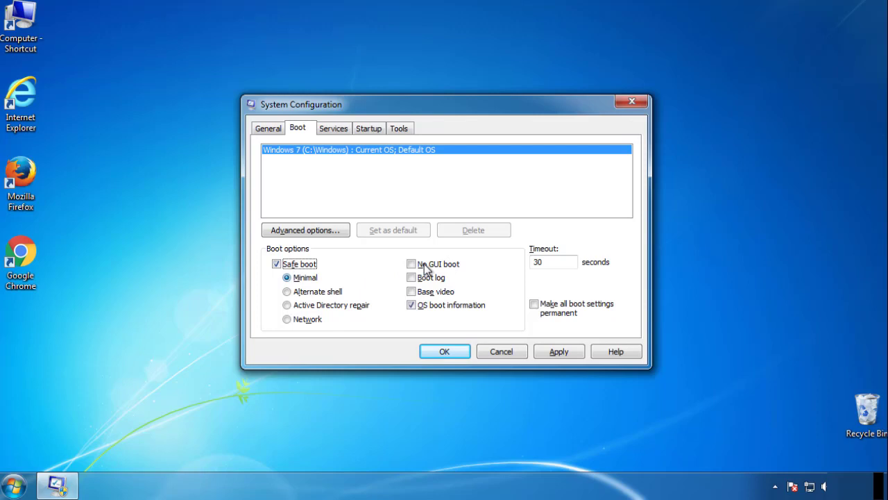
pyautogui.click(450, 352)
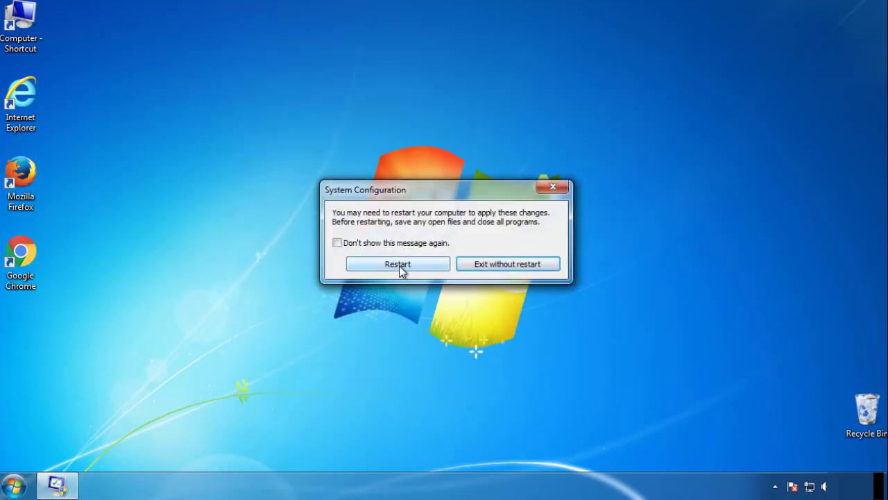
pyautogui.click(399, 267)
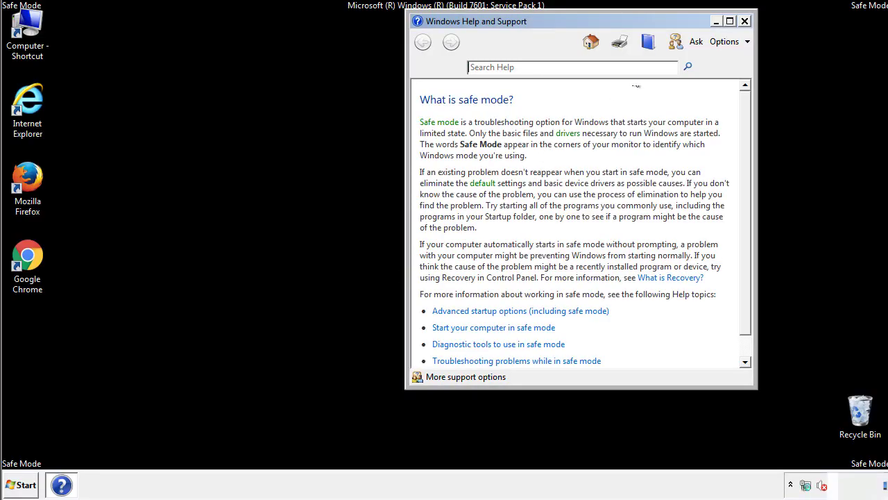
# Step: Close Safe Mode help and turn on 'Show hidden files, folders, and drives' in Folder Options
pyautogui.click(744, 20)
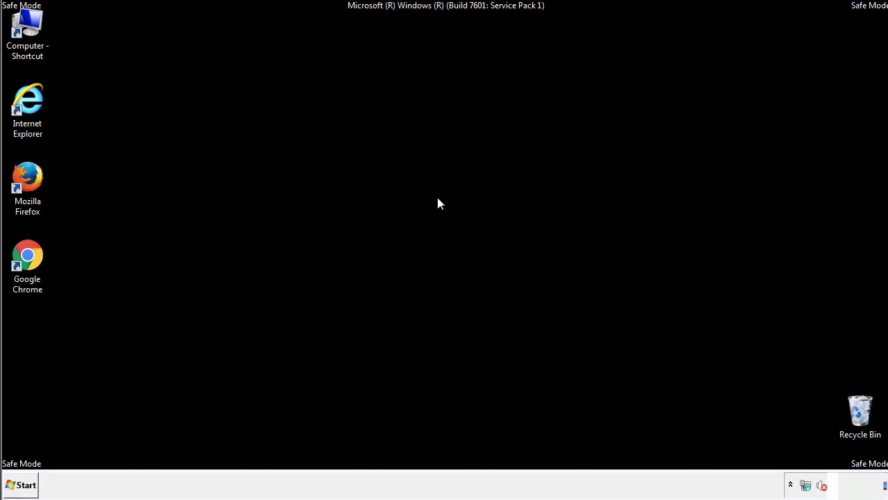
pyautogui.click(27, 484)
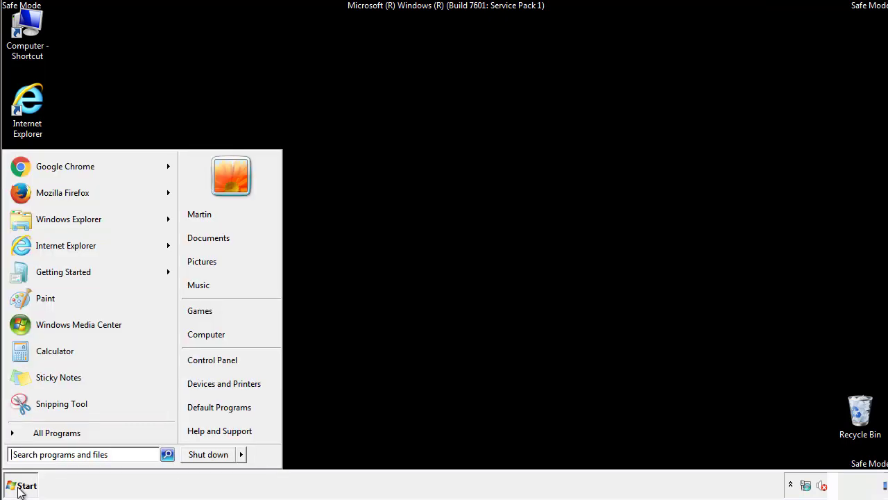
pyautogui.click(223, 358)
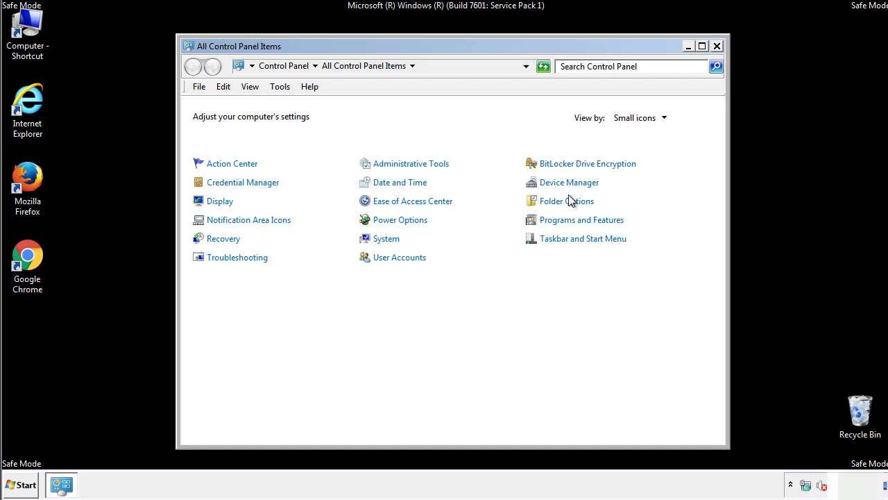
pyautogui.click(567, 201)
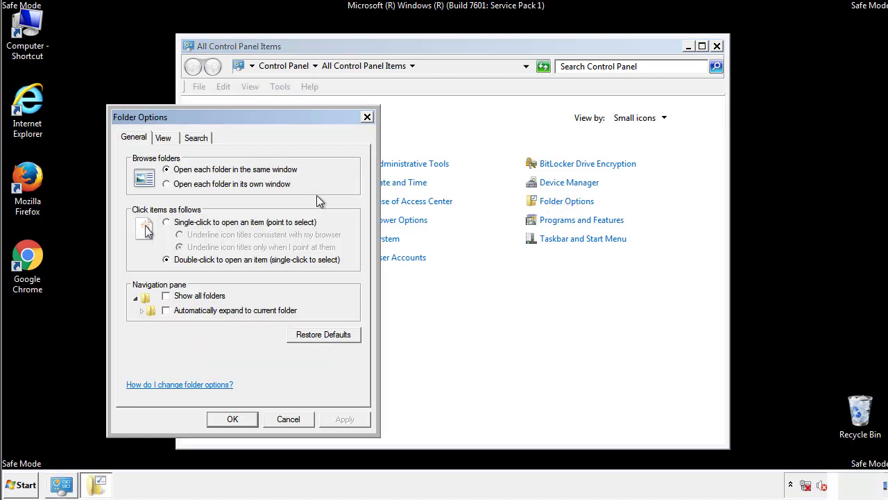
pyautogui.click(164, 138)
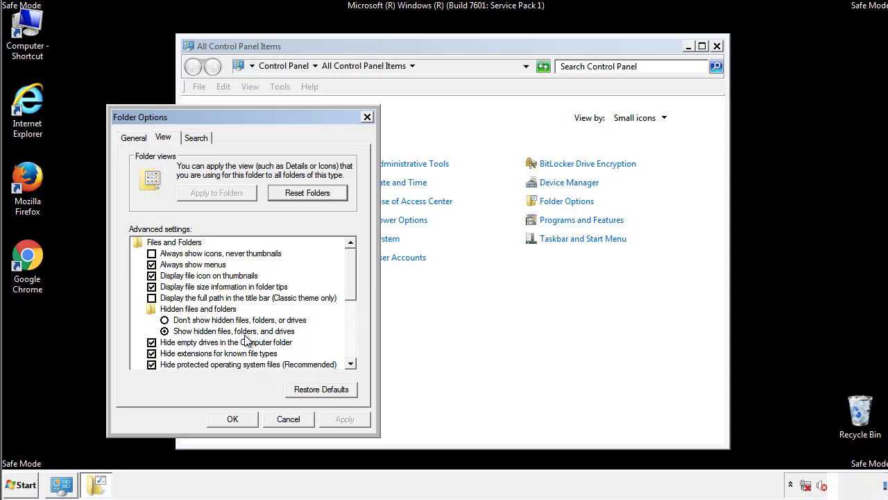
pyautogui.click(239, 417)
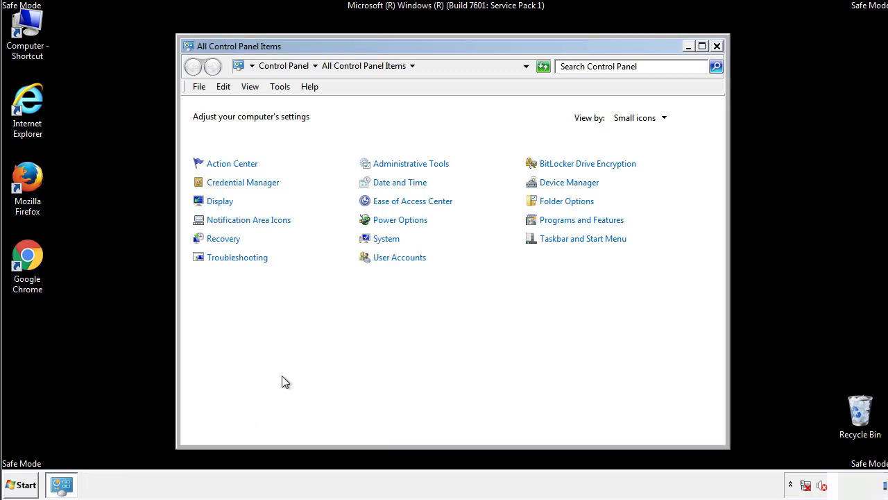
pyautogui.click(717, 46)
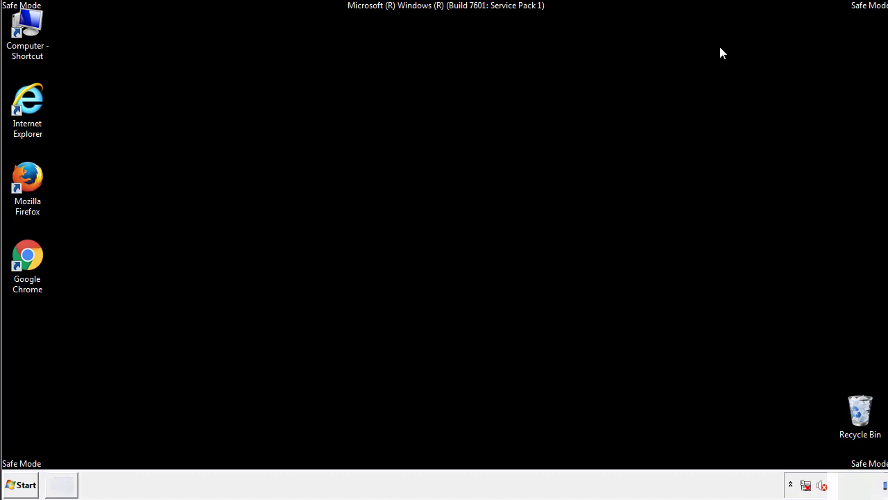
# Step: Browse to C:\Windows\System32\drivers\etc and open the hosts file, bringing up Open with
pyautogui.doubleClick(29, 26)
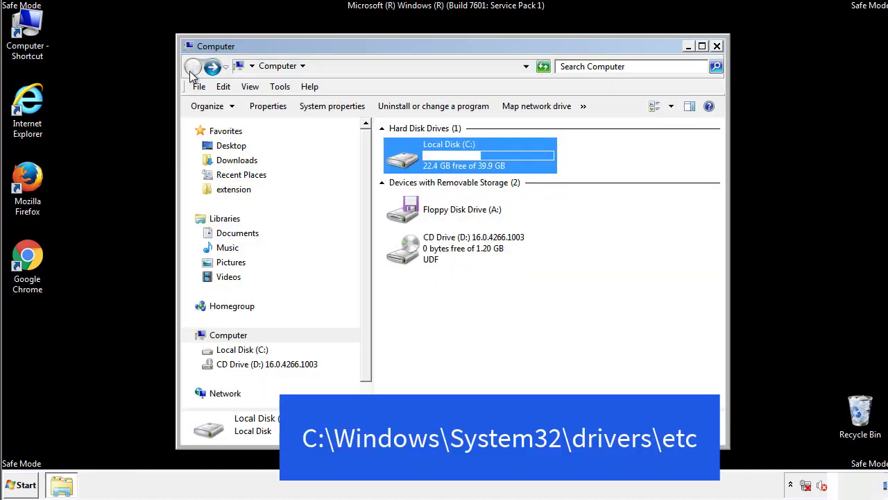
pyautogui.doubleClick(408, 161)
pyautogui.doubleClick(408, 254)
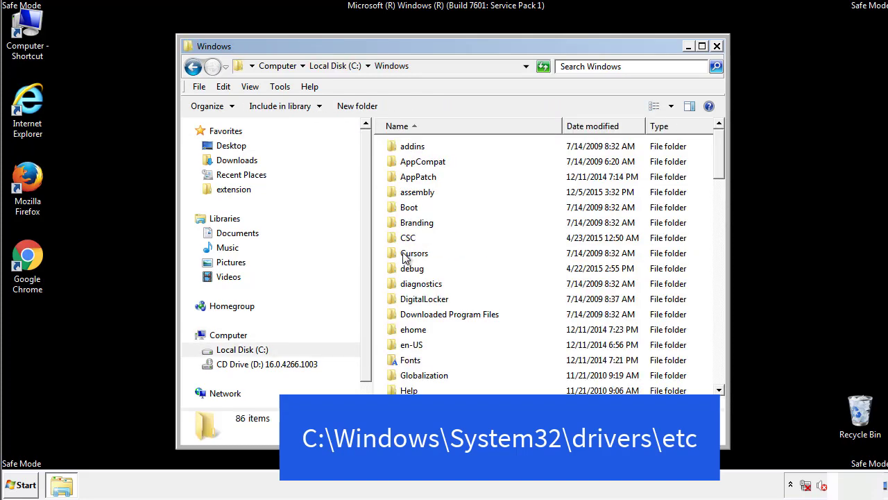
pyautogui.scroll(-2, 408, 306)
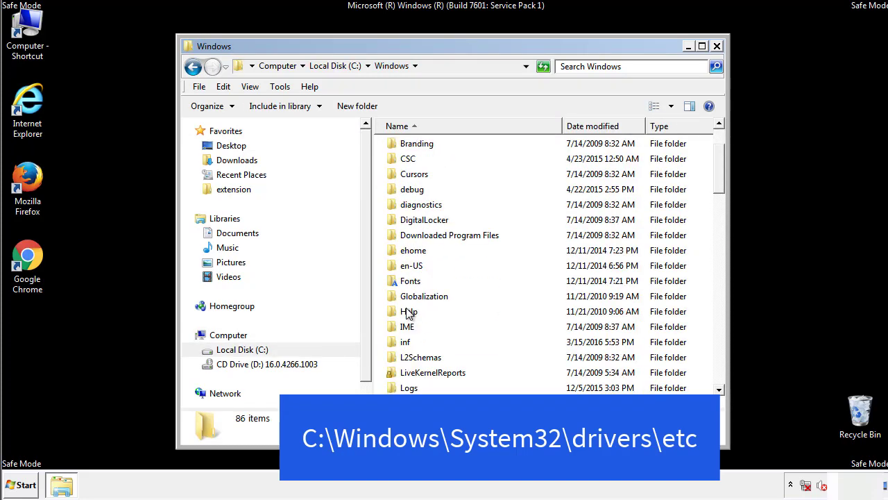
pyautogui.scroll(-7, 409, 314)
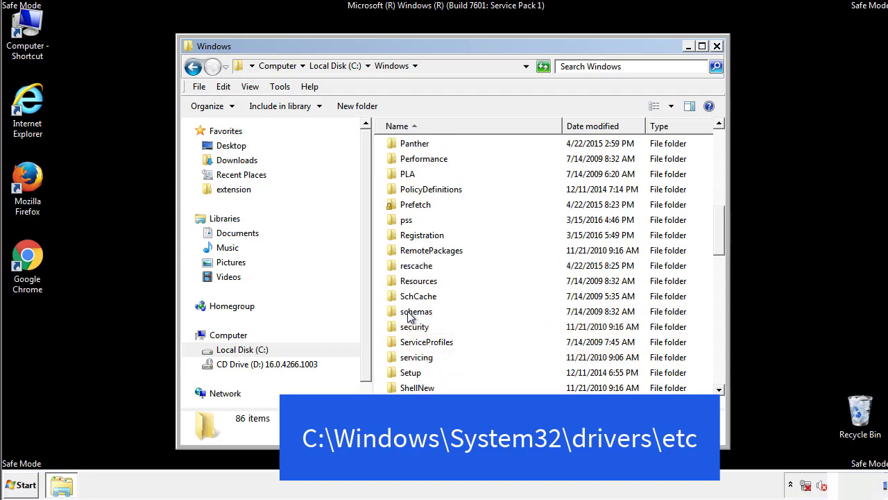
pyautogui.scroll(-2, 410, 316)
pyautogui.doubleClick(421, 358)
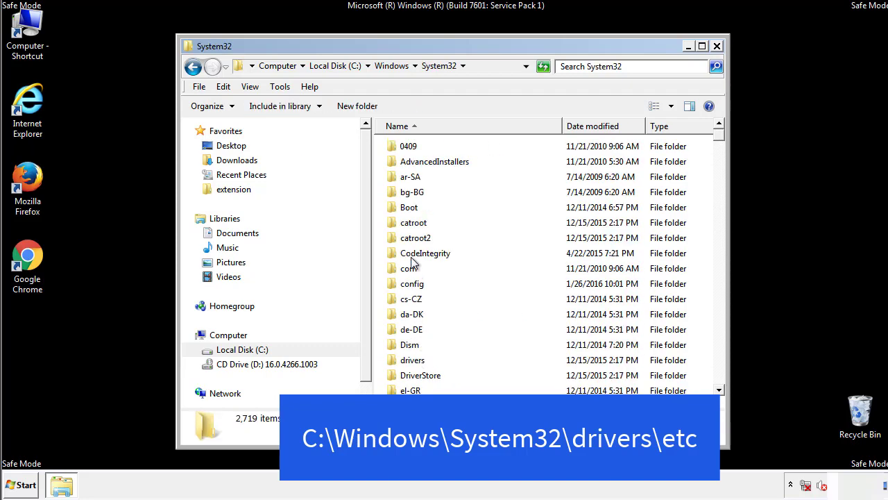
pyautogui.doubleClick(415, 361)
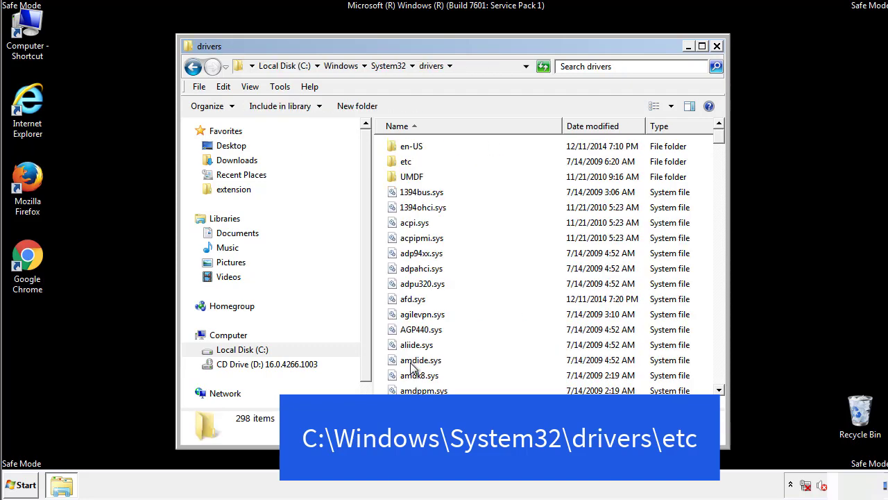
pyautogui.doubleClick(403, 162)
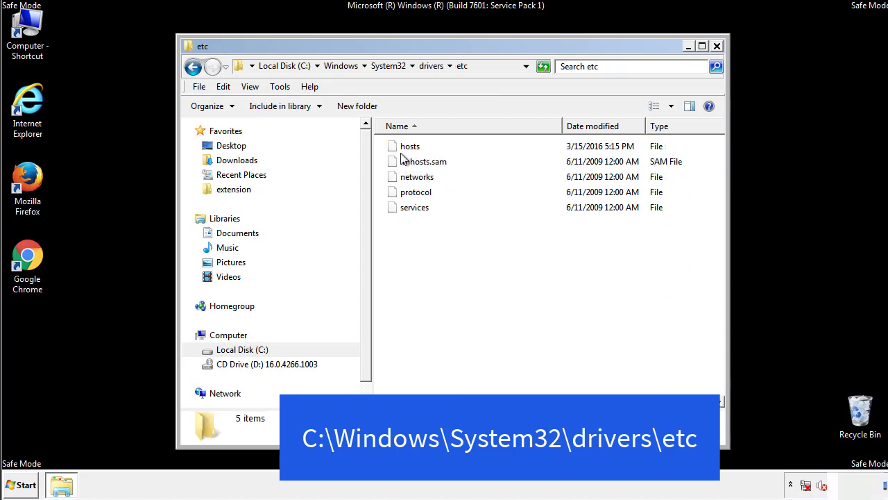
pyautogui.doubleClick(404, 147)
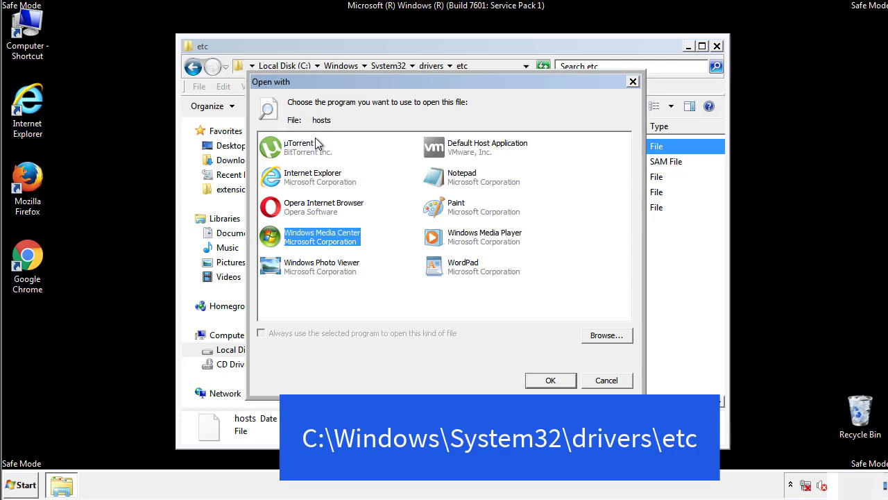
# Step: Open the hosts file in Notepad and move its window fully on screen
pyautogui.click(450, 181)
pyautogui.click(549, 380)
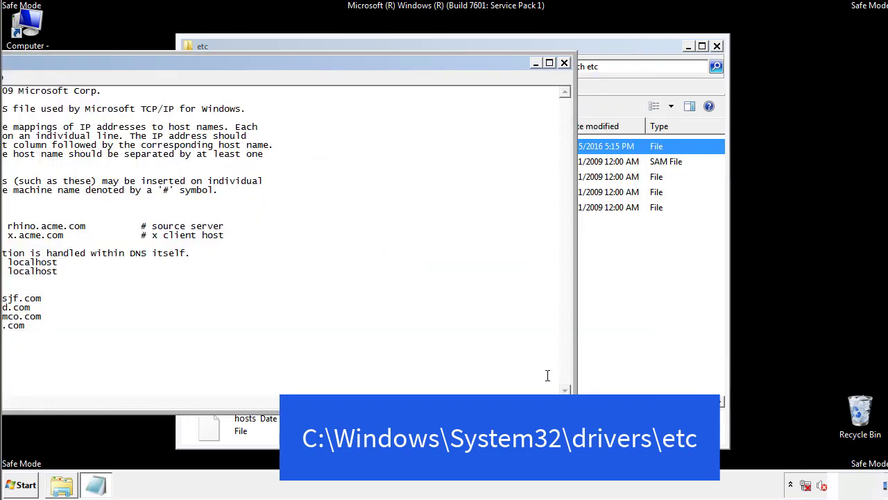
pyautogui.moveTo(363, 63); pyautogui.dragTo(565, 76)
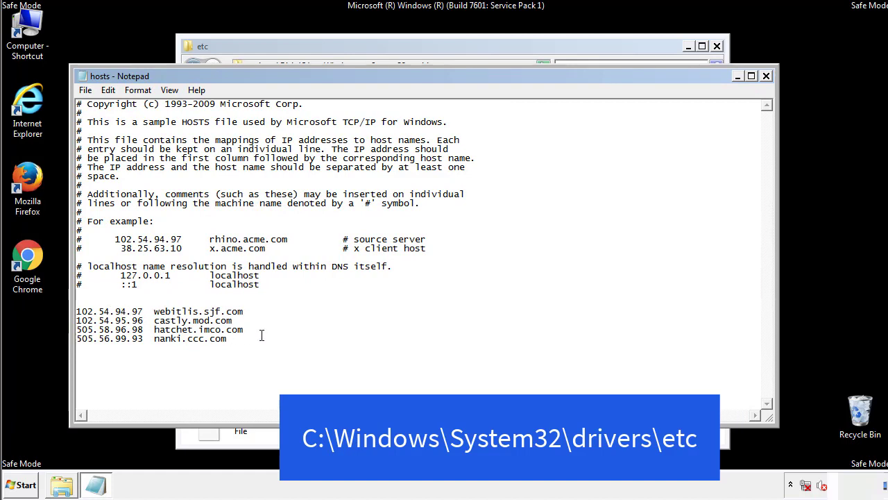
# Step: Delete the four suspicious entries below localhost, save hosts, and close the etc folder
pyautogui.moveTo(248, 340); pyautogui.dragTo(95, 308)
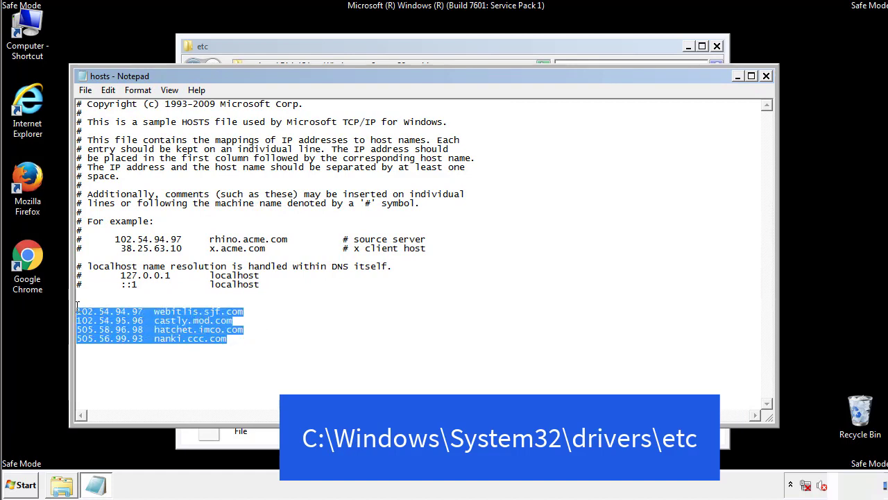
pyautogui.press('Delete')
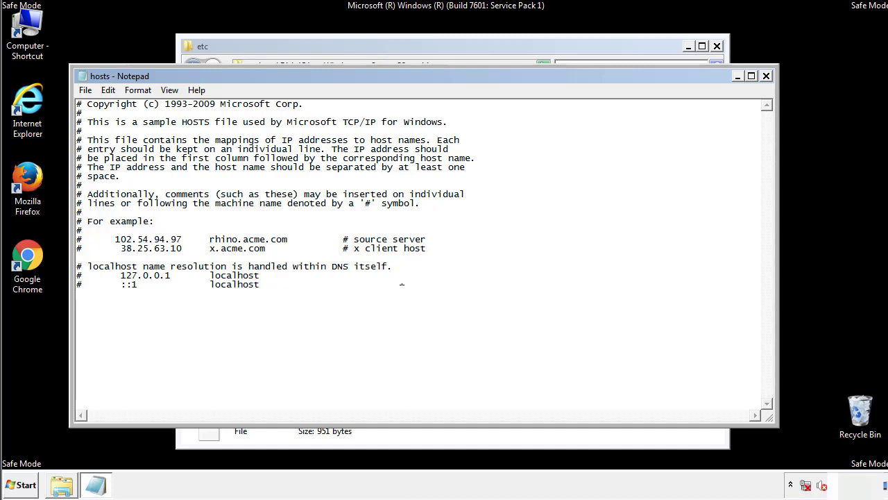
pyautogui.click(766, 76)
pyautogui.click(392, 254)
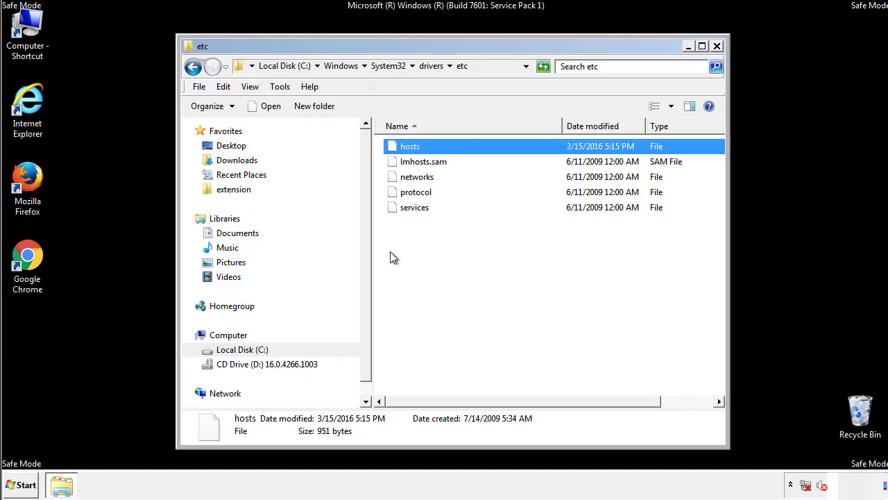
pyautogui.click(391, 254)
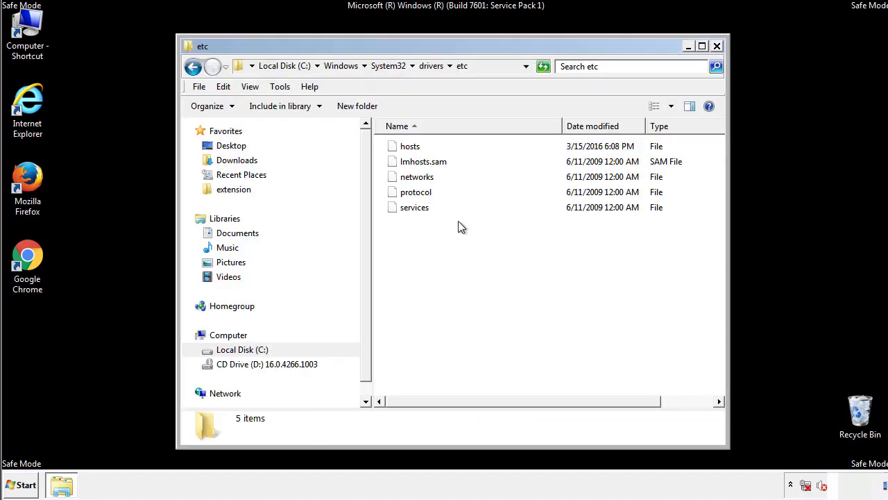
pyautogui.click(717, 46)
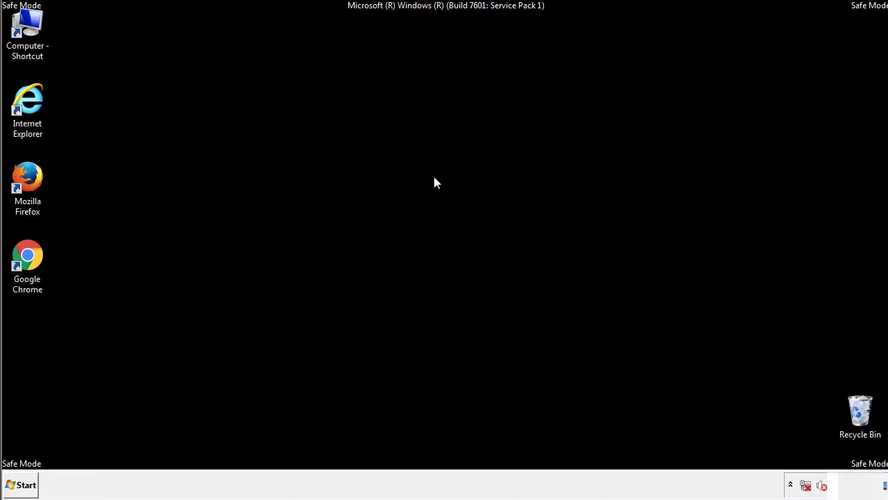
# Step: Open the Startup folder from All Programs in its own window
pyautogui.click(24, 485)
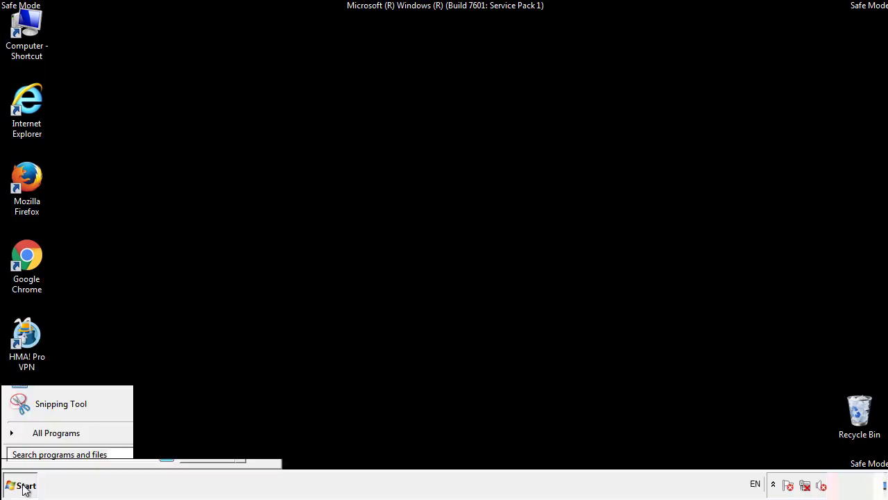
pyautogui.click(39, 438)
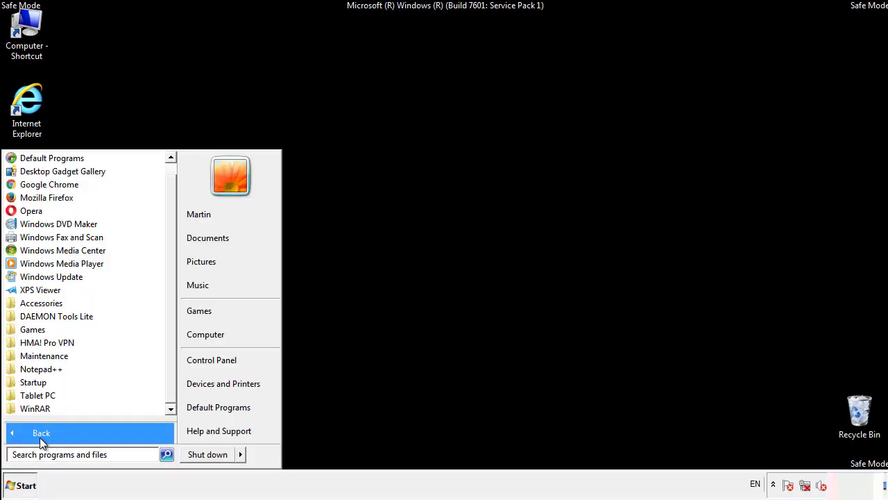
pyautogui.rightClick(34, 380)
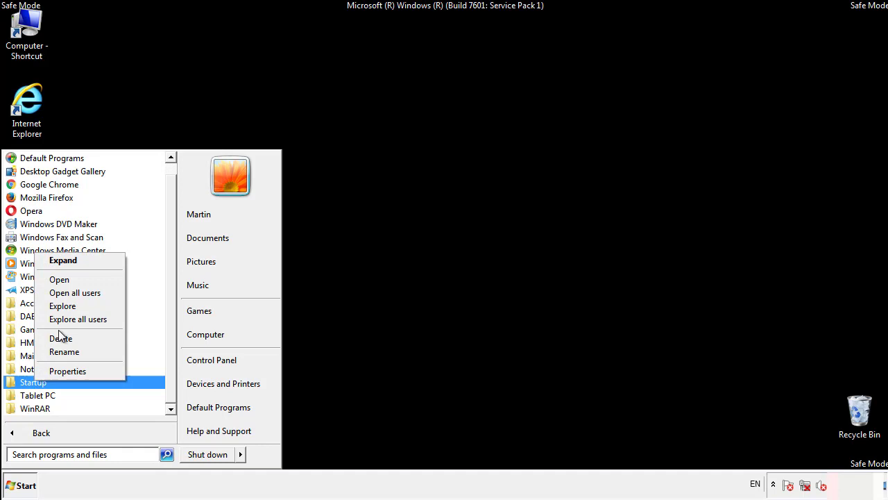
pyautogui.click(68, 279)
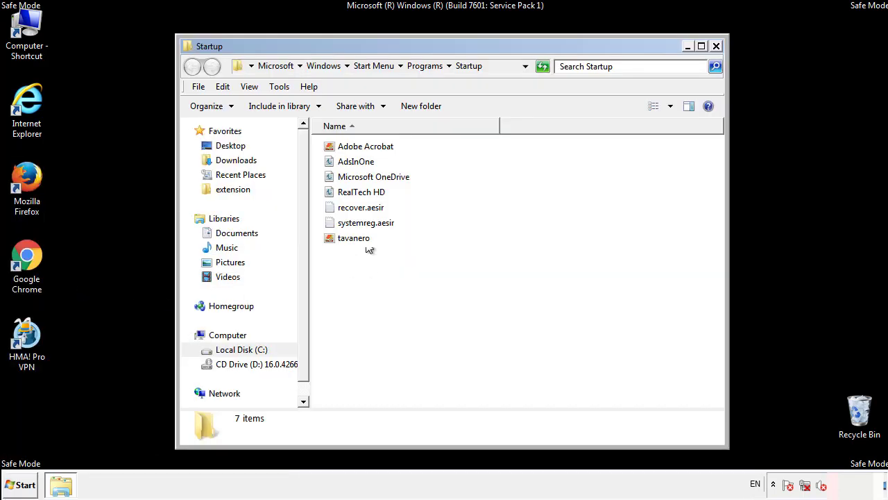
# Step: Delete AdsInOne, recover.aesir, systemreg.aesir and tavanero from Startup, then close the window
pyautogui.click(361, 163)
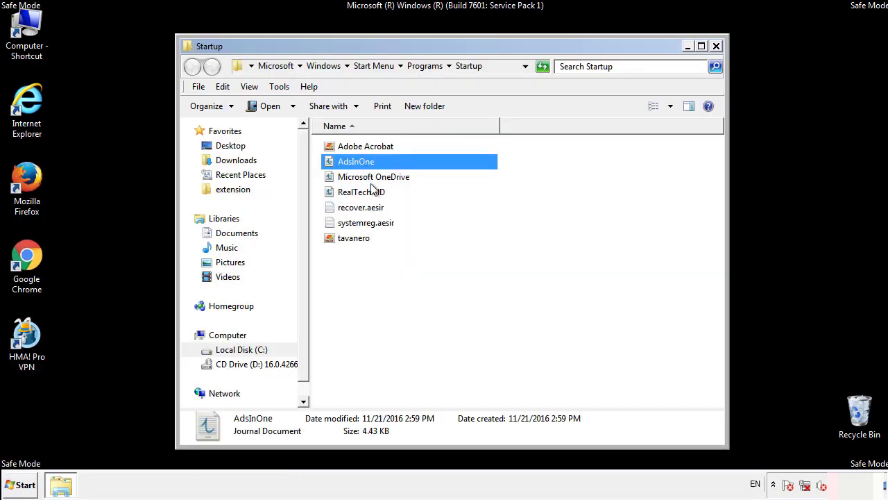
pyautogui.keyDown('ctrl'); pyautogui.click(361, 208); pyautogui.keyUp('ctrl')
pyautogui.keyDown('ctrl'); pyautogui.click(368, 222); pyautogui.keyUp('ctrl')
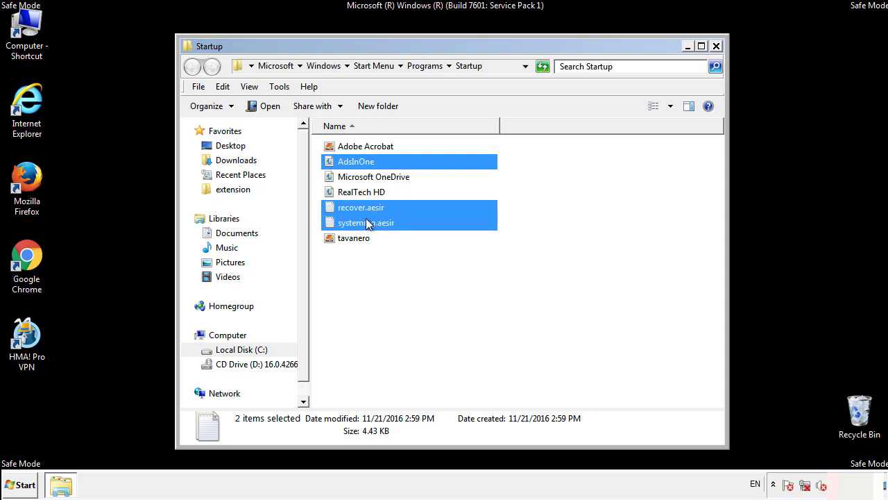
pyautogui.keyDown('ctrl'); pyautogui.click(355, 238); pyautogui.keyUp('ctrl')
pyautogui.rightClick(351, 239)
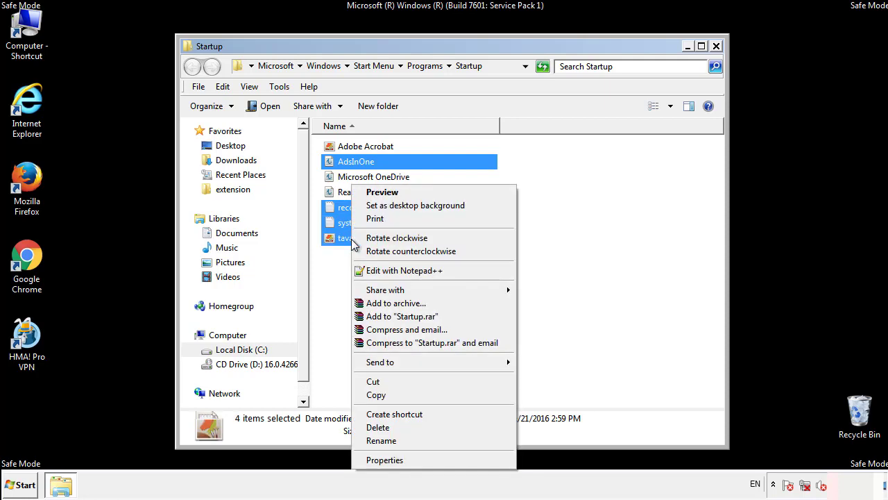
pyautogui.click(374, 427)
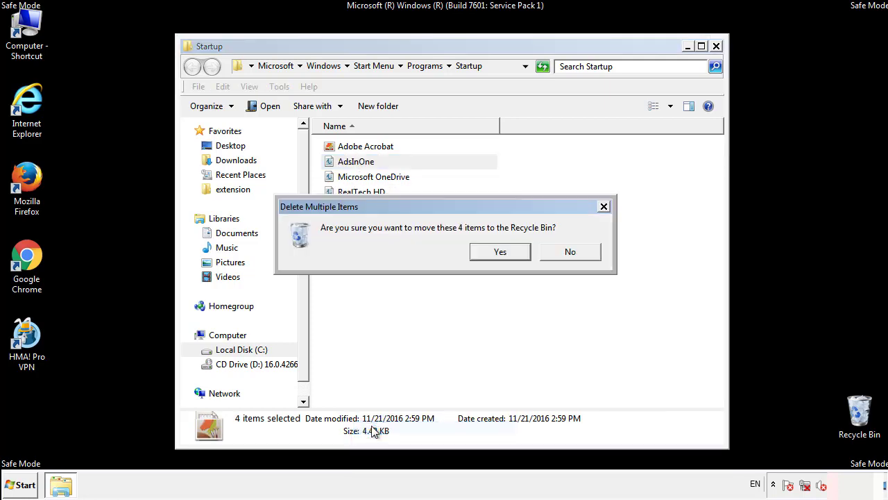
pyautogui.click(490, 252)
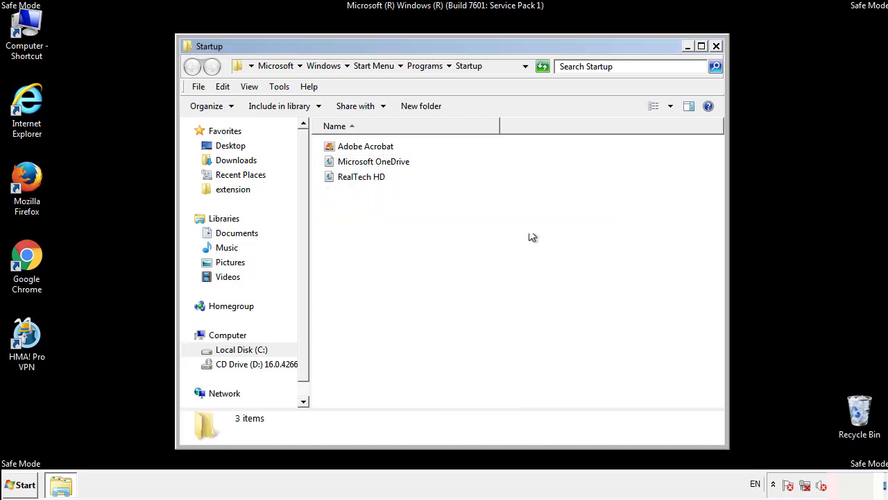
pyautogui.click(718, 51)
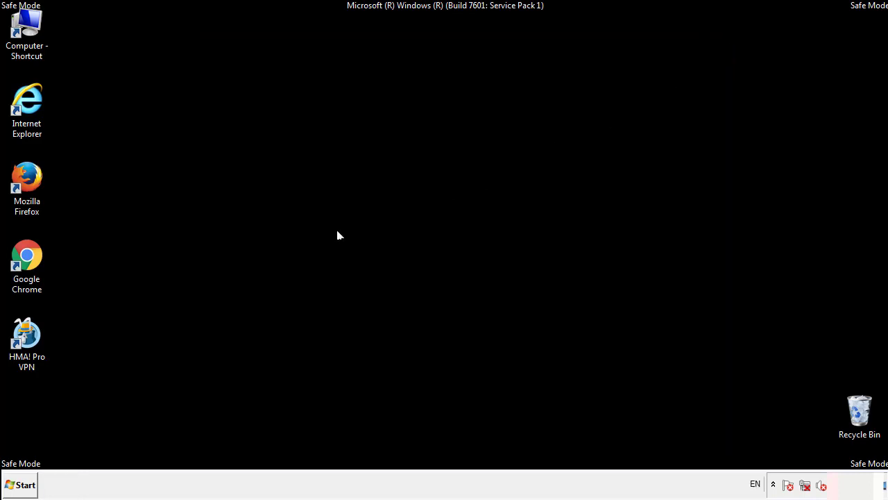
# Step: Launch Registry Editor with regedit from the Start search
pyautogui.click(21, 489)
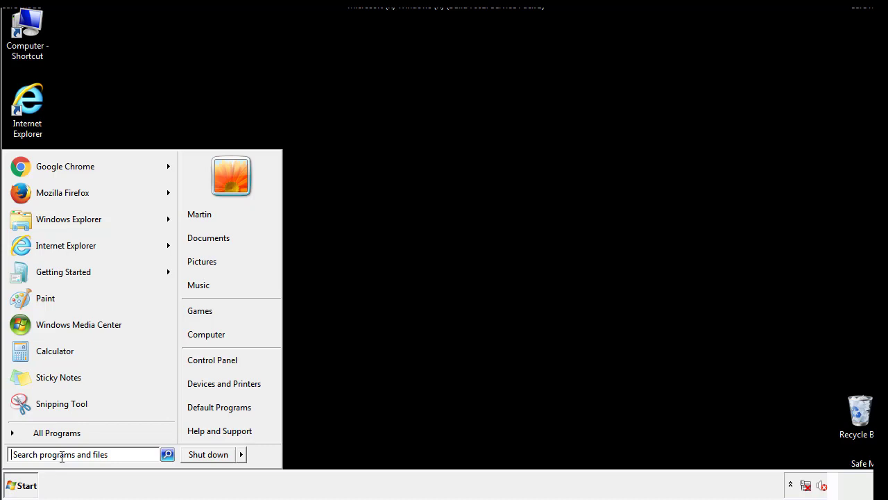
pyautogui.write('reged')
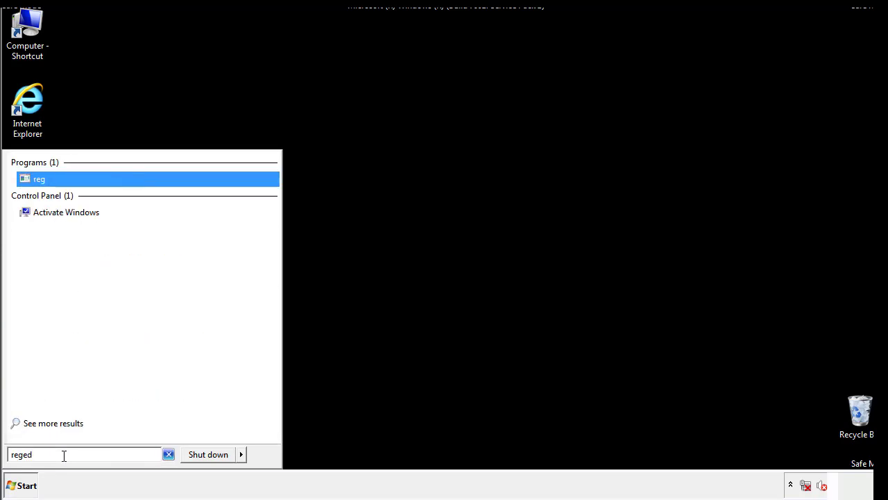
pyautogui.write('it')
pyautogui.press('Return')
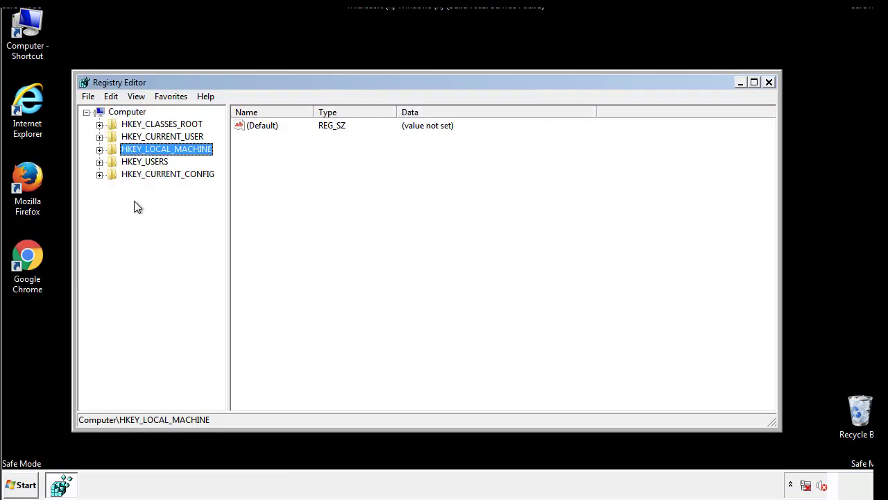
# Step: Expand HKEY_LOCAL_MACHINE\SOFTWARE\Microsoft\Windows\CurrentVersion to reveal Run and RunOnce
pyautogui.click(99, 149)
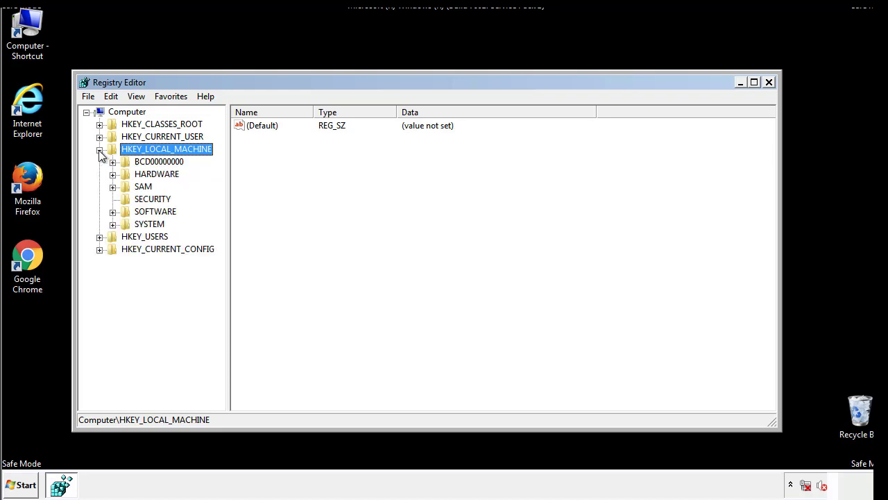
pyautogui.click(113, 212)
pyautogui.moveTo(219, 204); pyautogui.dragTo(220, 230)
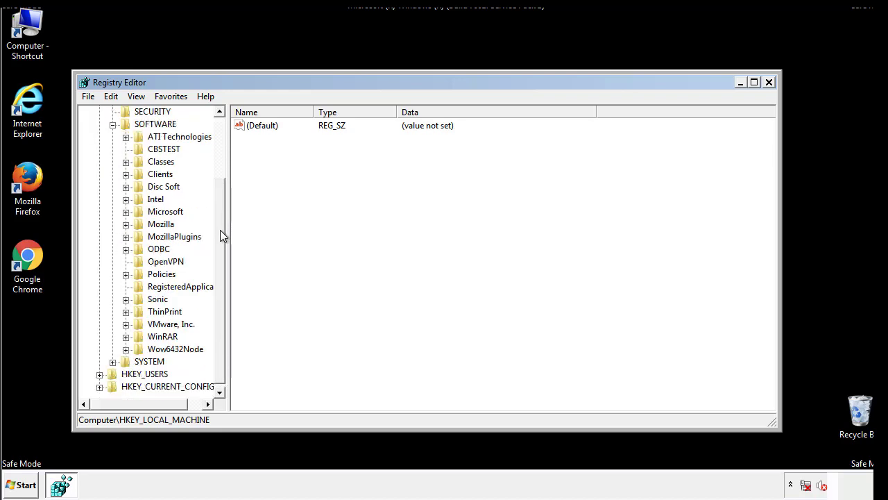
pyautogui.click(125, 212)
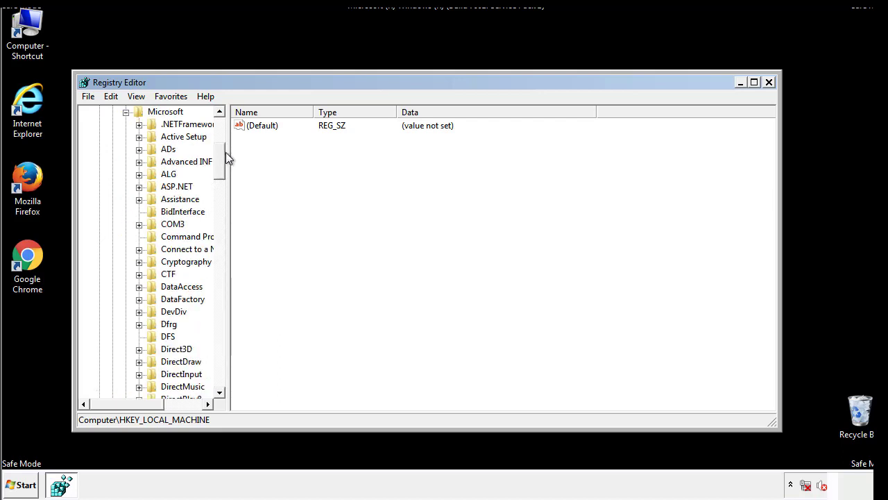
pyautogui.moveTo(219, 174); pyautogui.dragTo(221, 357)
pyautogui.click(140, 213)
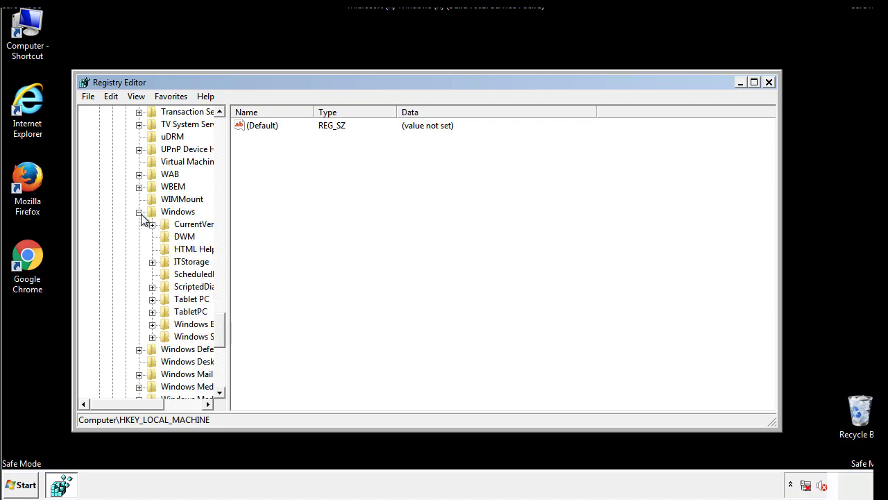
pyautogui.moveTo(121, 406); pyautogui.dragTo(142, 408)
pyautogui.click(115, 224)
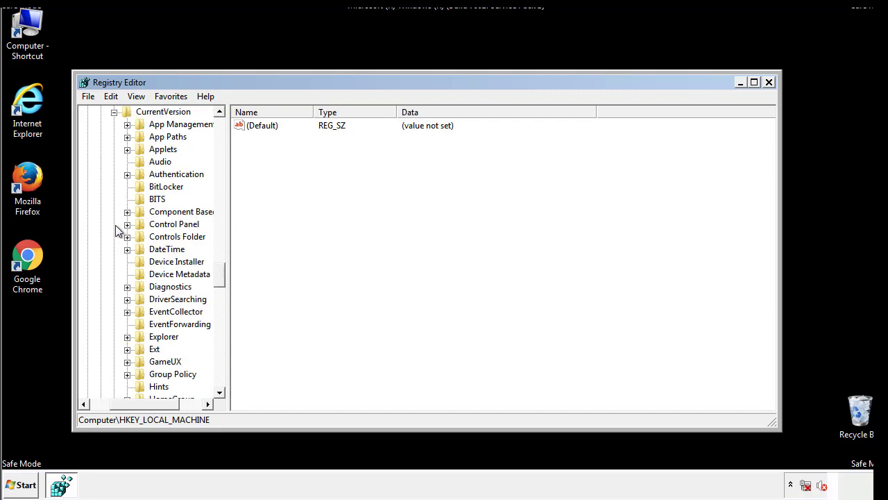
pyautogui.moveTo(226, 274); pyautogui.dragTo(219, 316)
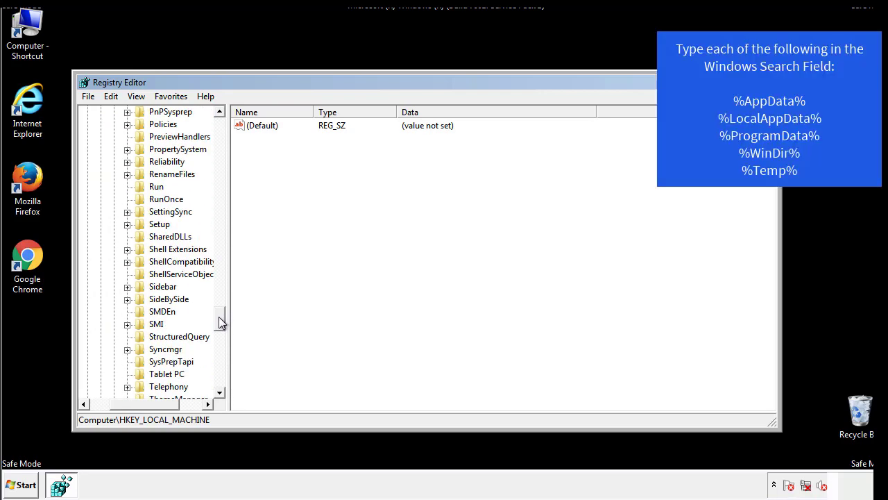
# Step: Delete the tappi.loc value from the HKEY_LOCAL_MACHINE Run key, keeping the VMware entry
pyautogui.click(146, 188)
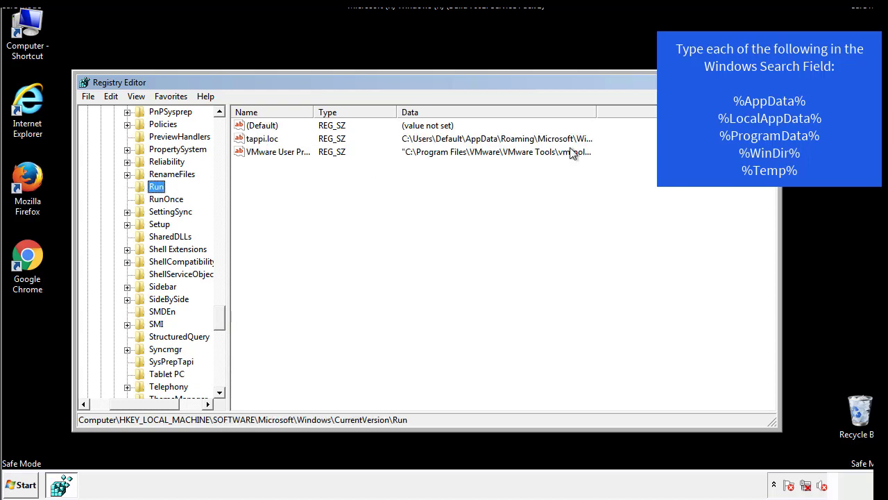
pyautogui.click(260, 141)
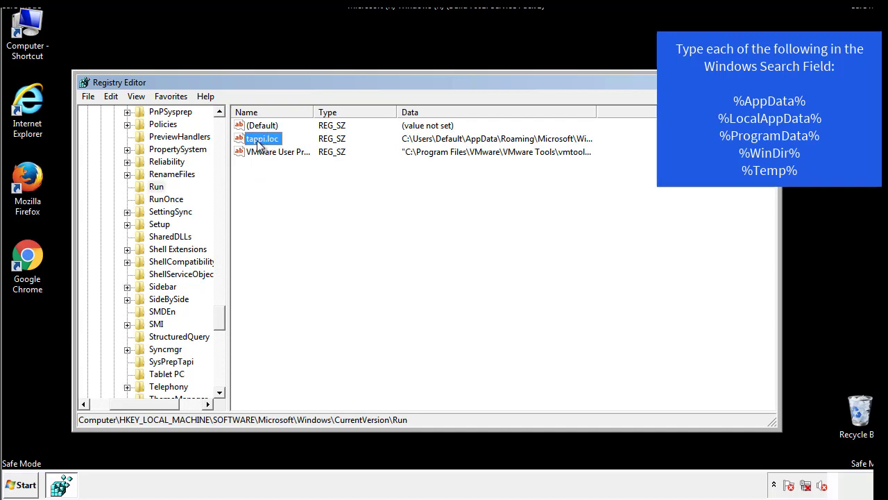
pyautogui.rightClick(257, 141)
pyautogui.click(278, 181)
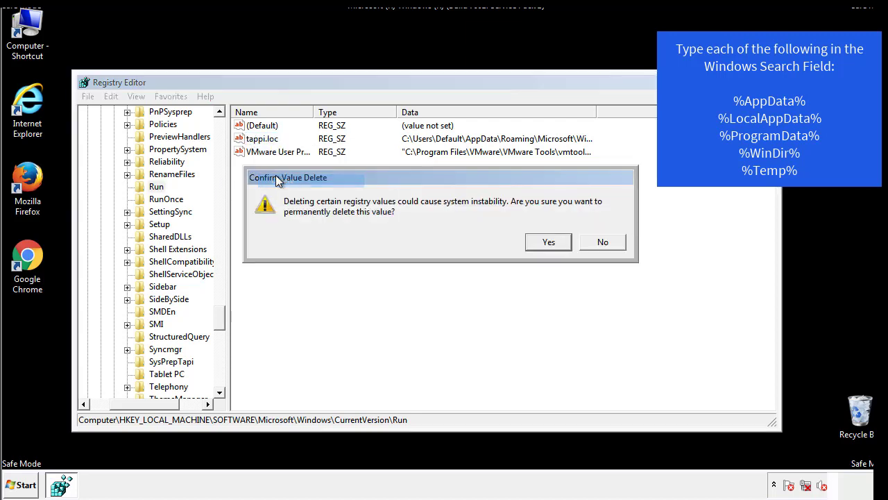
pyautogui.click(541, 246)
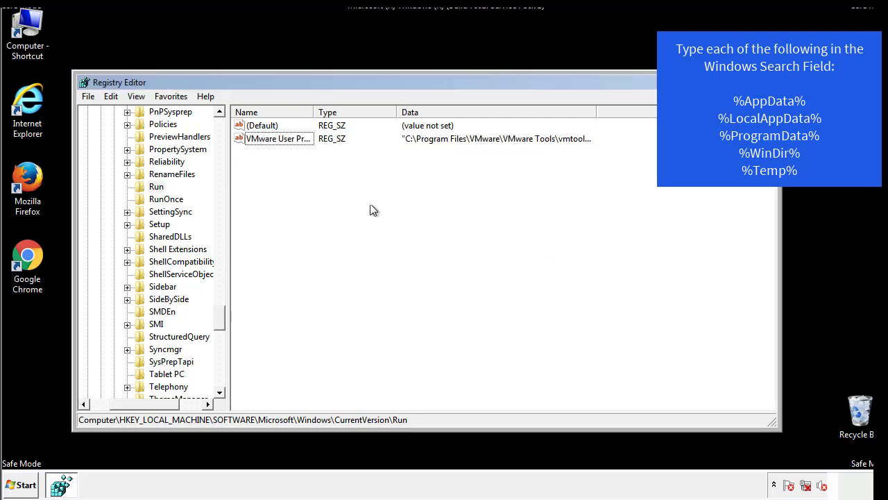
pyautogui.moveTo(221, 314); pyautogui.dragTo(221, 378)
pyautogui.moveTo(147, 407); pyautogui.dragTo(109, 413)
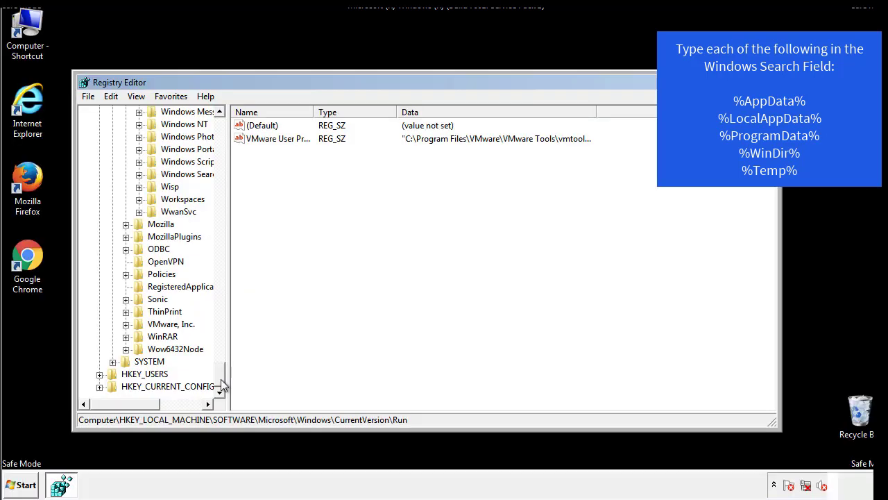
pyautogui.moveTo(222, 386); pyautogui.dragTo(226, 132)
# Step: Collapse HKEY_LOCAL_MACHINE and expand HKEY_CURRENT_USER\Software\Microsoft\Windows\CurrentVersion
pyautogui.click(99, 149)
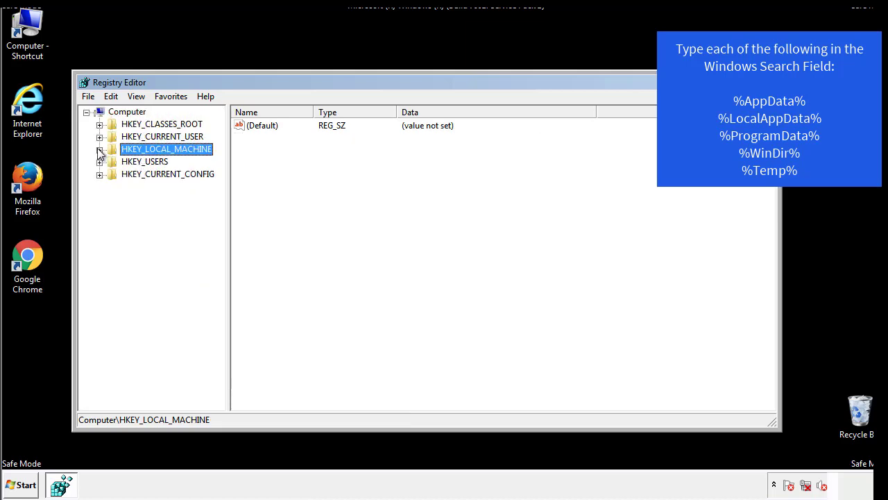
pyautogui.click(99, 138)
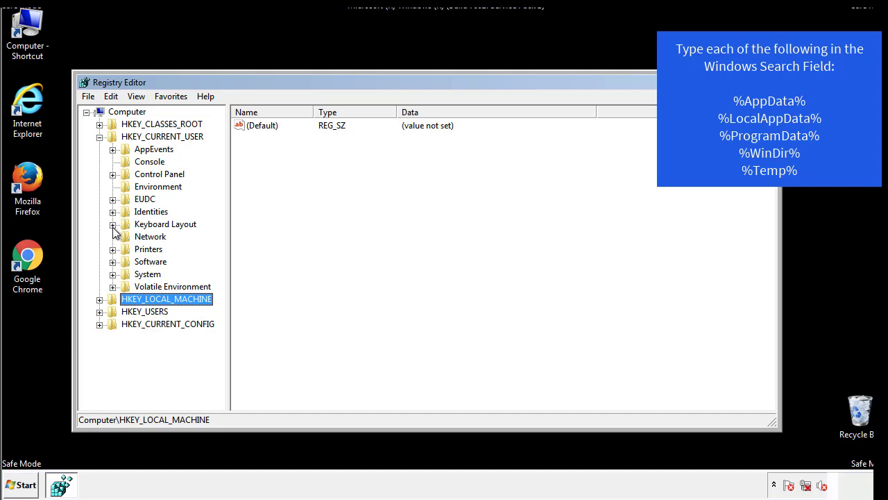
pyautogui.click(113, 265)
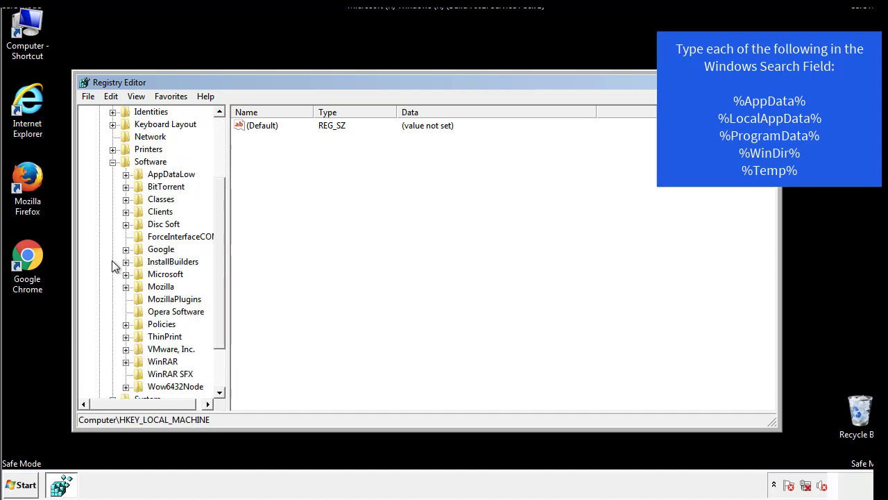
pyautogui.moveTo(218, 251); pyautogui.dragTo(218, 265)
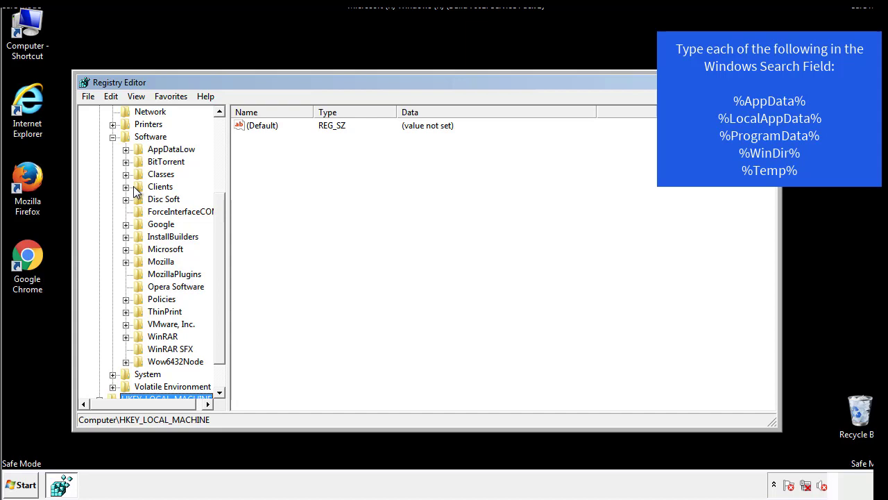
pyautogui.click(125, 251)
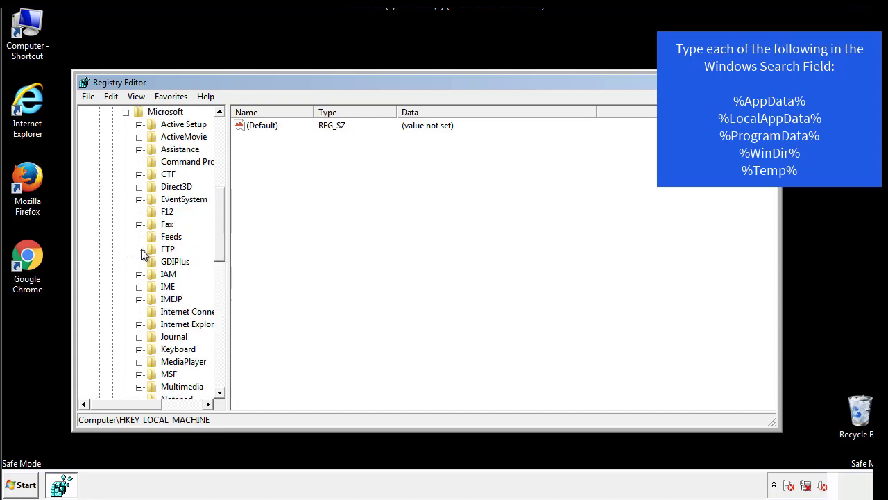
pyautogui.moveTo(218, 202); pyautogui.dragTo(219, 289)
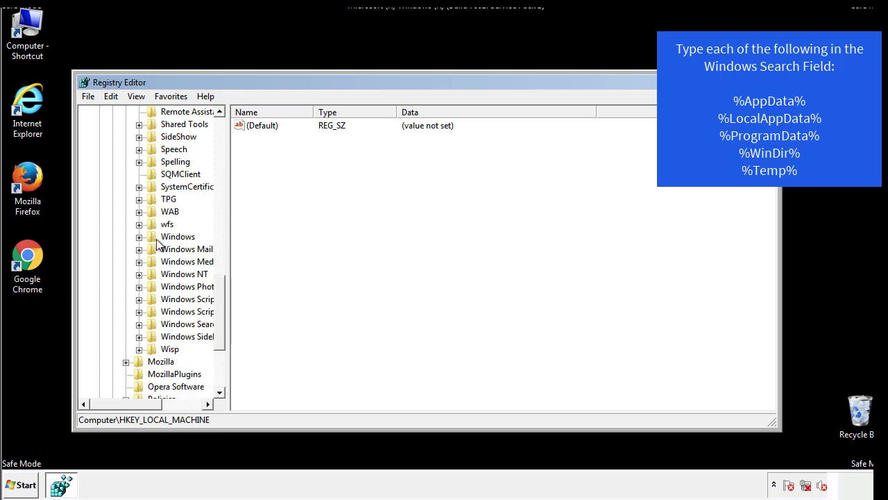
pyautogui.click(139, 236)
pyautogui.click(152, 249)
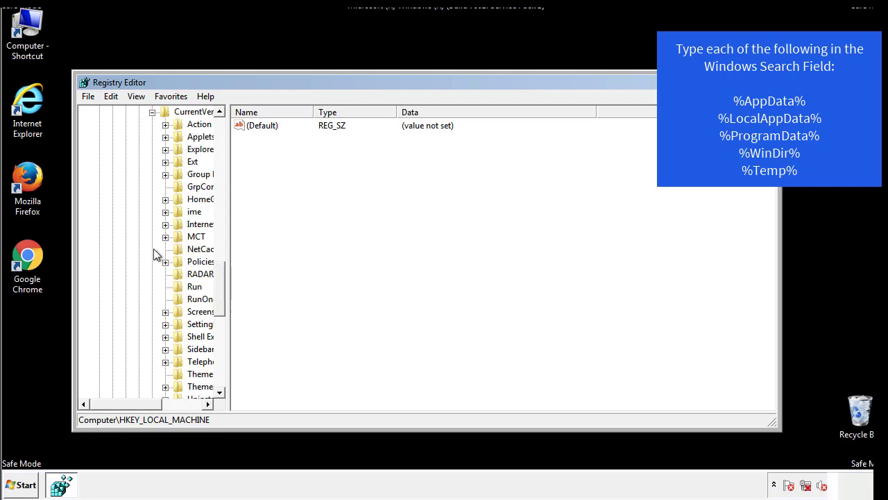
pyautogui.moveTo(135, 405); pyautogui.dragTo(157, 403)
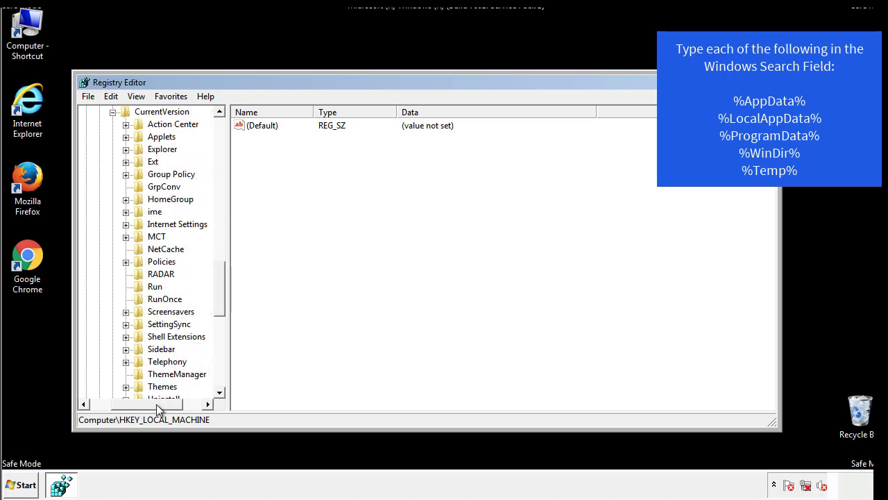
# Step: Review the current user's Run key, holding only DAEMON Tools Lite, then collapse Windows
pyautogui.click(154, 286)
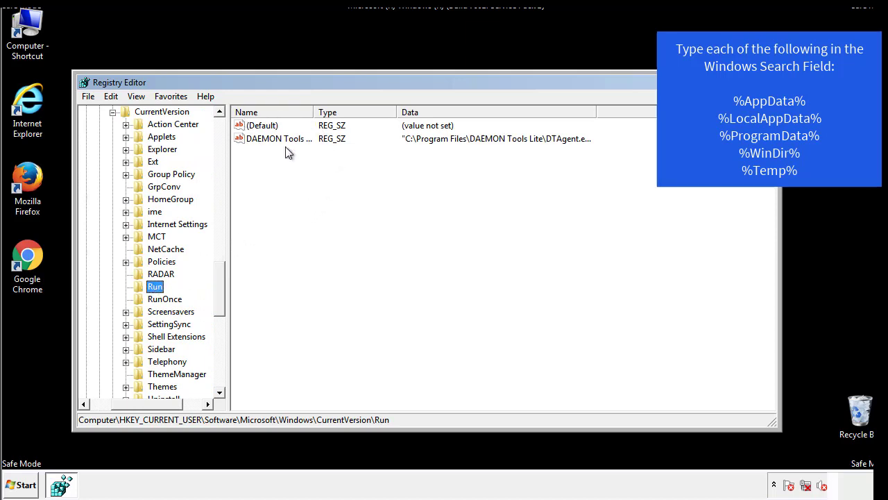
pyautogui.click(380, 163)
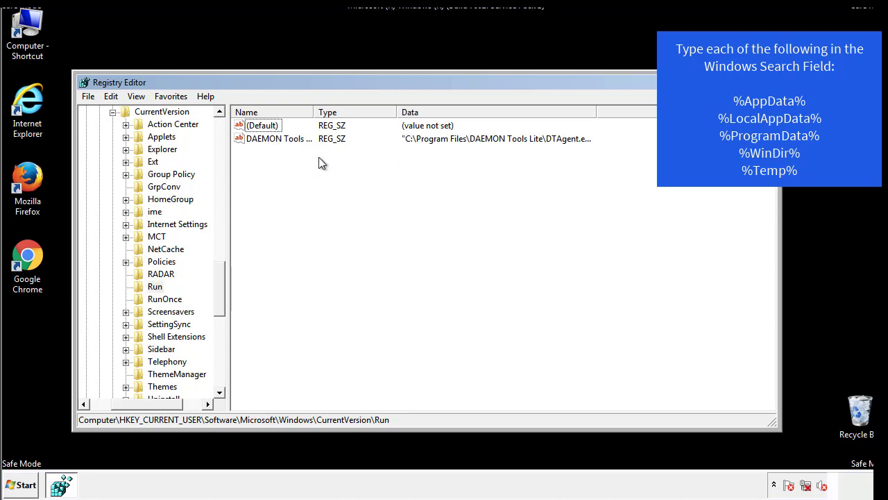
pyautogui.moveTo(147, 402); pyautogui.dragTo(129, 403)
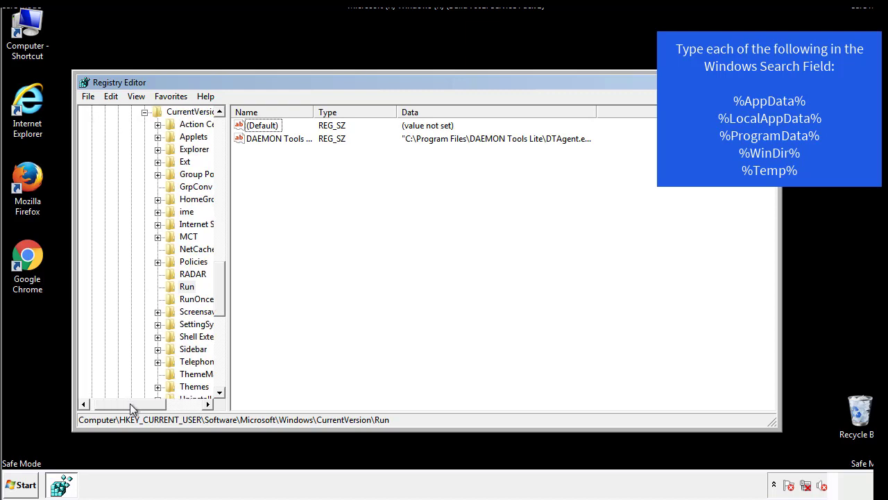
pyautogui.moveTo(225, 302); pyautogui.dragTo(219, 289)
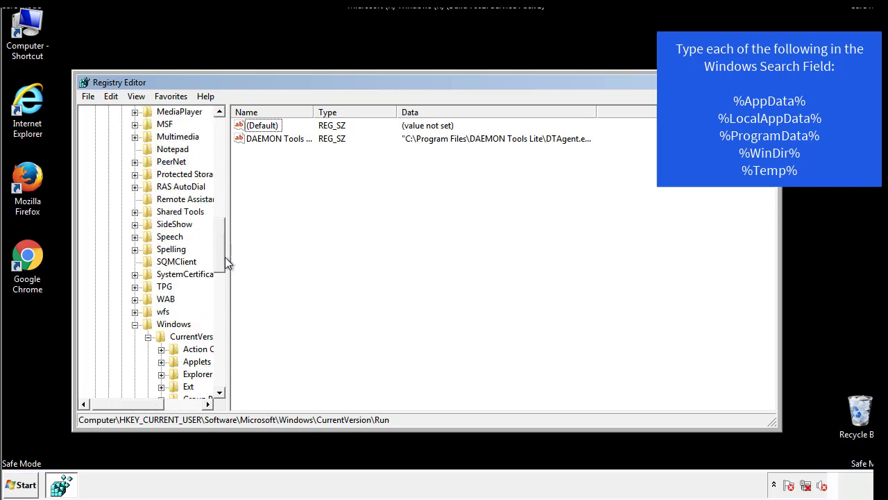
pyautogui.click(135, 324)
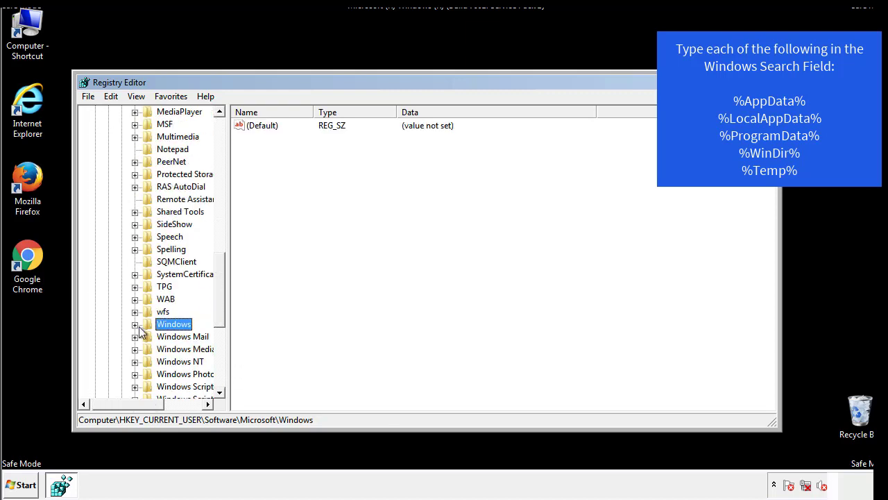
pyautogui.moveTo(223, 309); pyautogui.dragTo(224, 171)
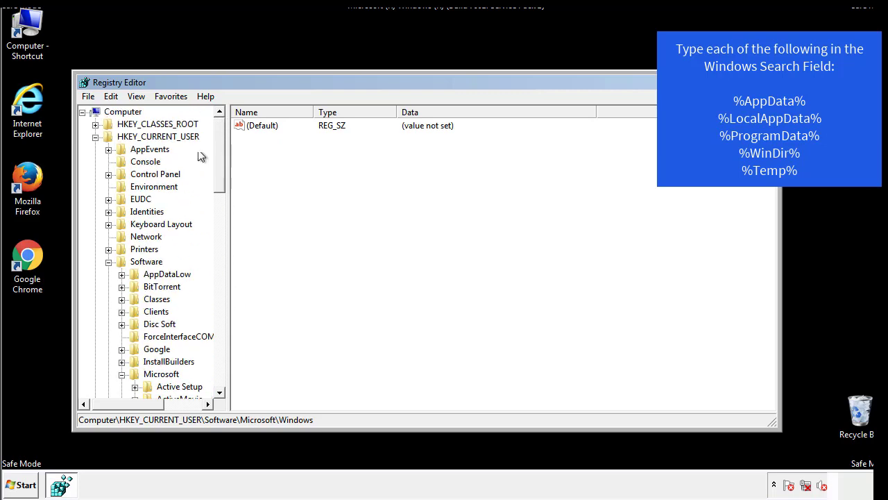
# Step: Search the registry for '%tem' to locate the Temporary Files cleanup key
pyautogui.click(112, 97)
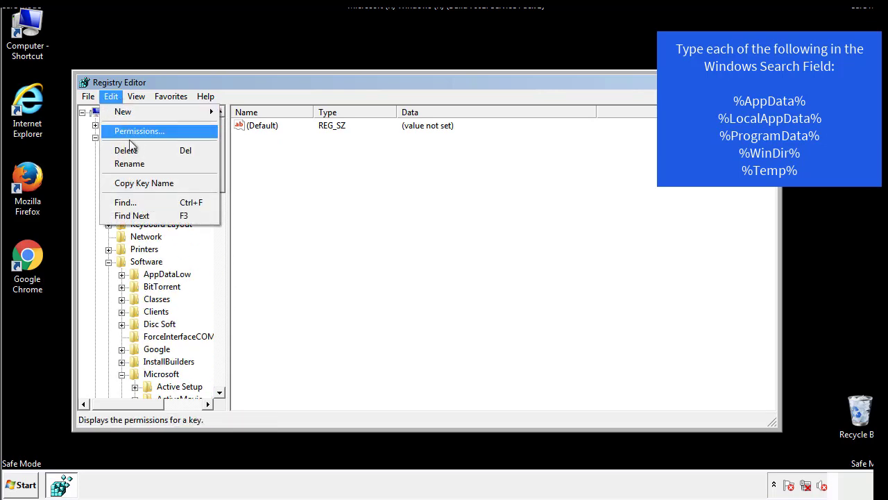
pyautogui.click(125, 202)
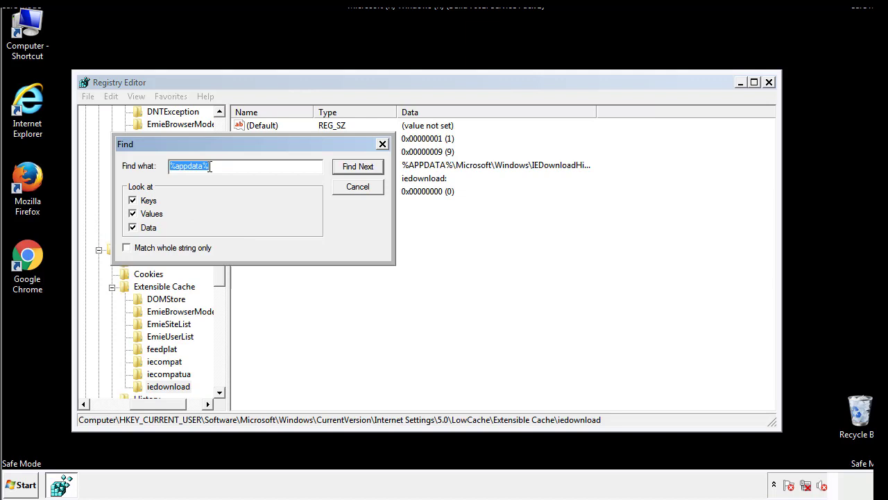
pyautogui.write('%temp%')
pyautogui.press('Return')
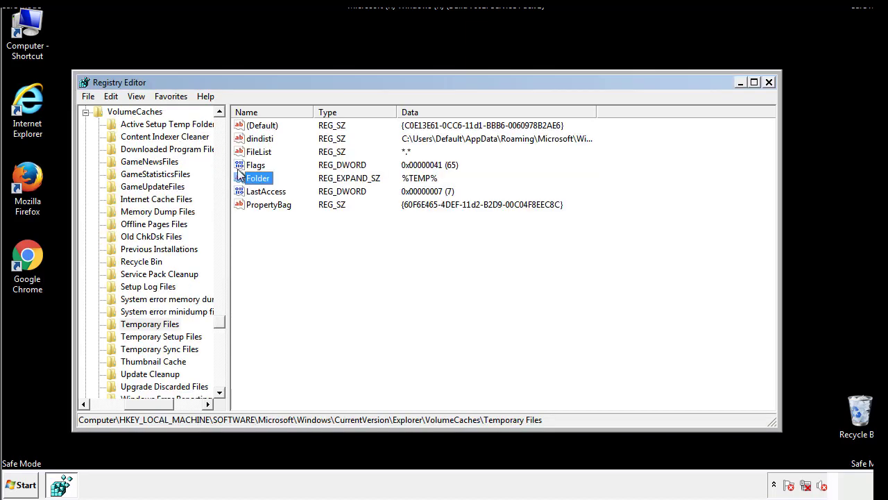
# Step: Delete every value in VolumeCaches\Temporary Files, leaving only (Default)
pyautogui.click(364, 241)
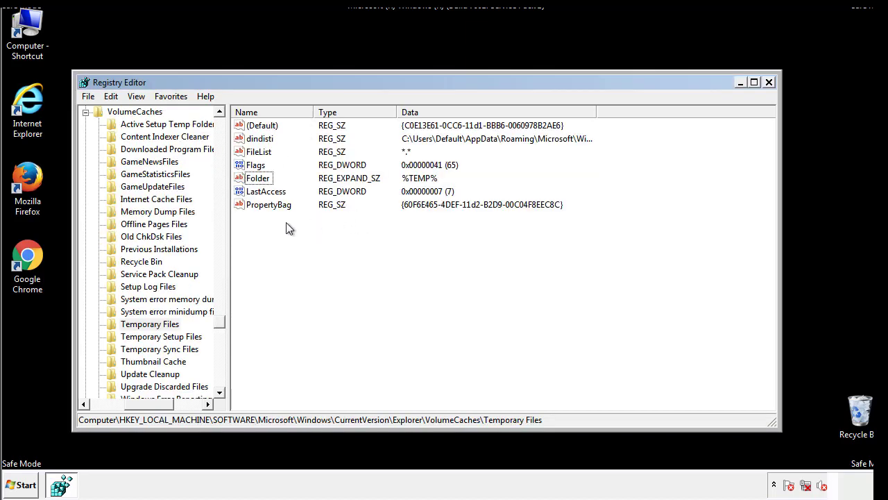
pyautogui.moveTo(285, 222); pyautogui.dragTo(250, 124)
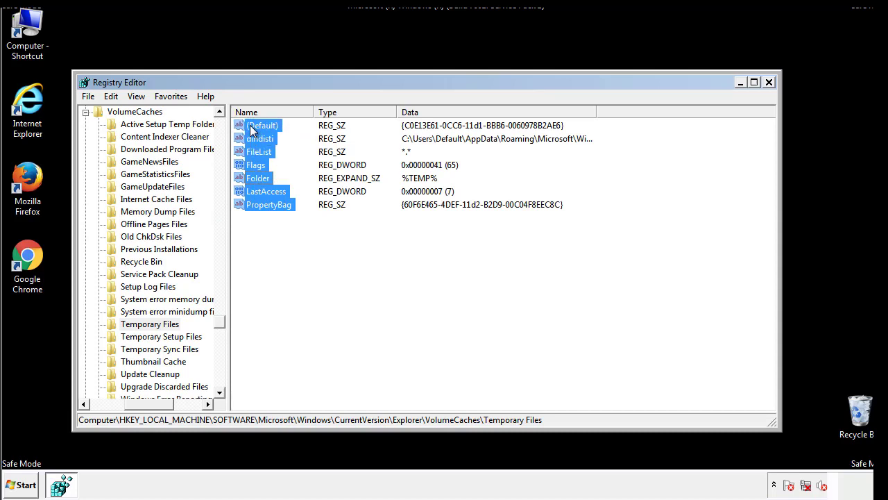
pyautogui.rightClick(251, 125)
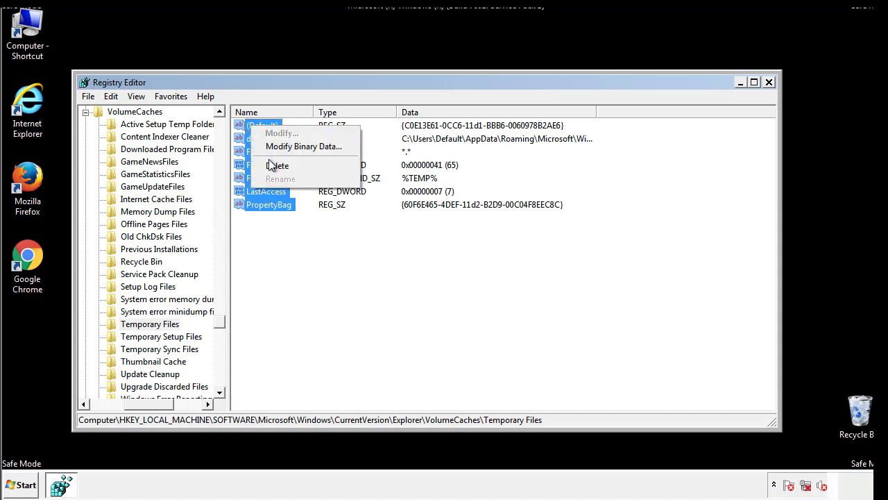
pyautogui.click(270, 165)
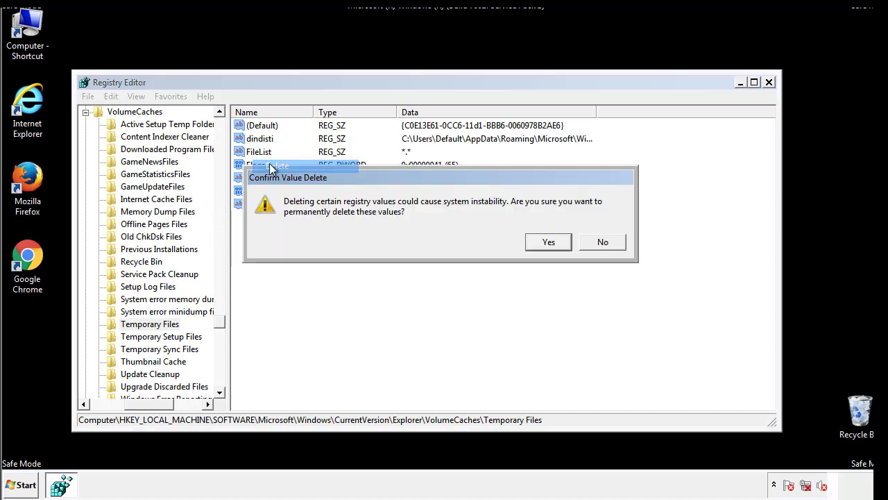
pyautogui.click(565, 241)
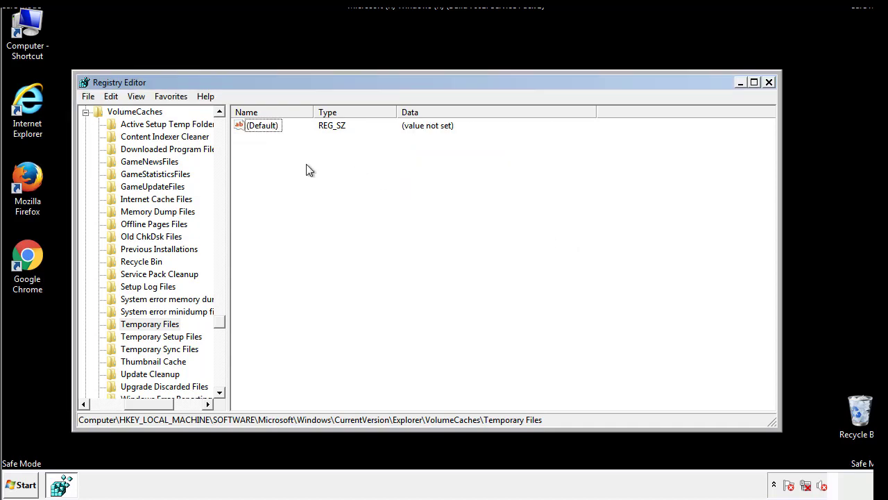
# Step: Close Registry Editor and launch msconfig from the Start menu search
pyautogui.click(769, 83)
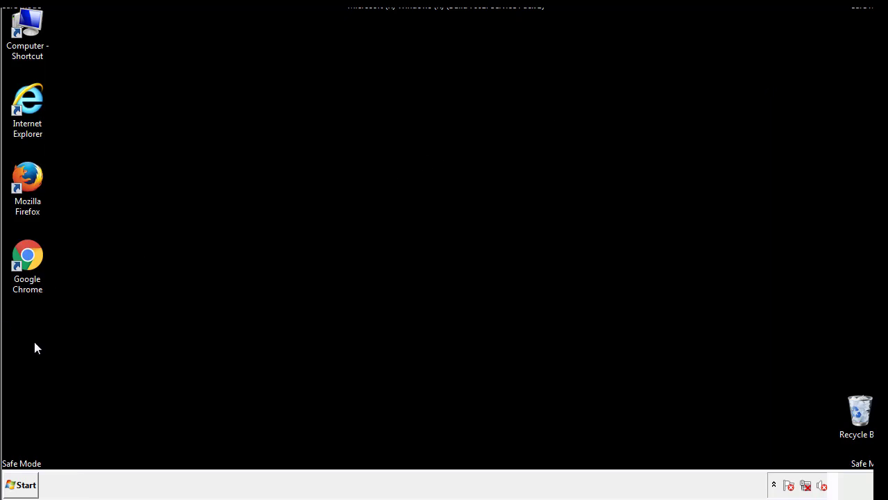
pyautogui.click(19, 488)
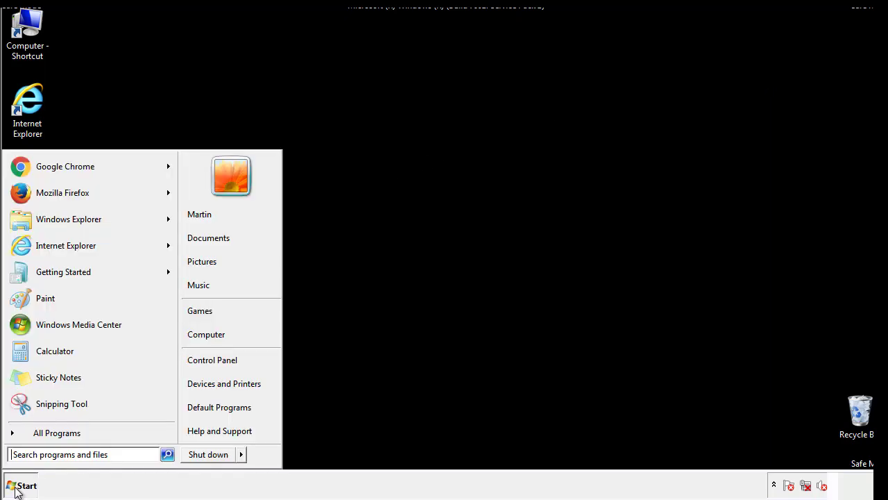
pyautogui.click(48, 453)
pyautogui.write('mscon')
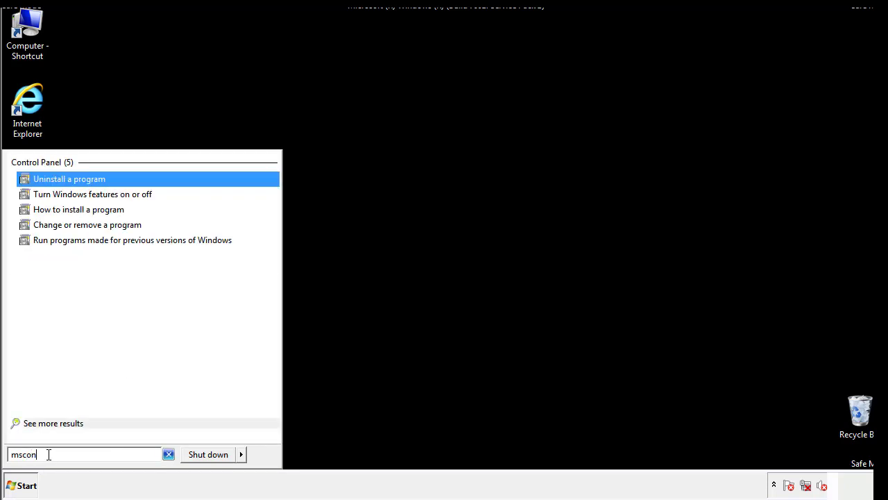
pyautogui.write('fig')
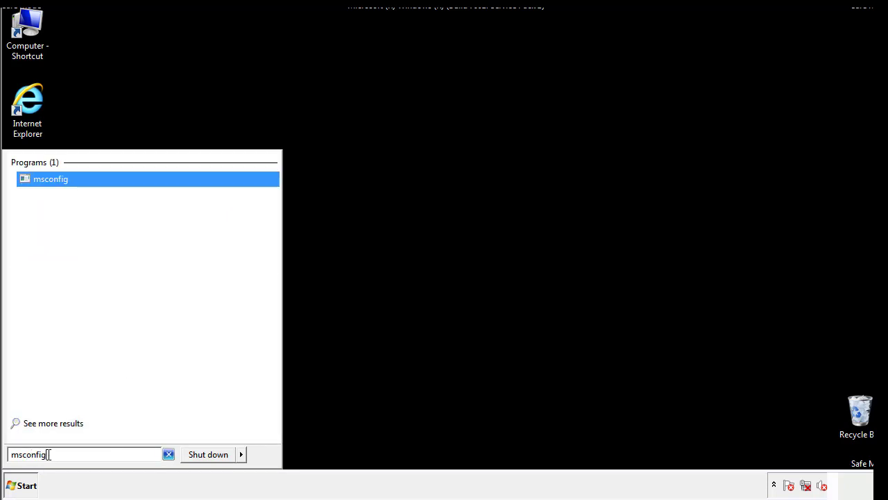
pyautogui.press('Return')
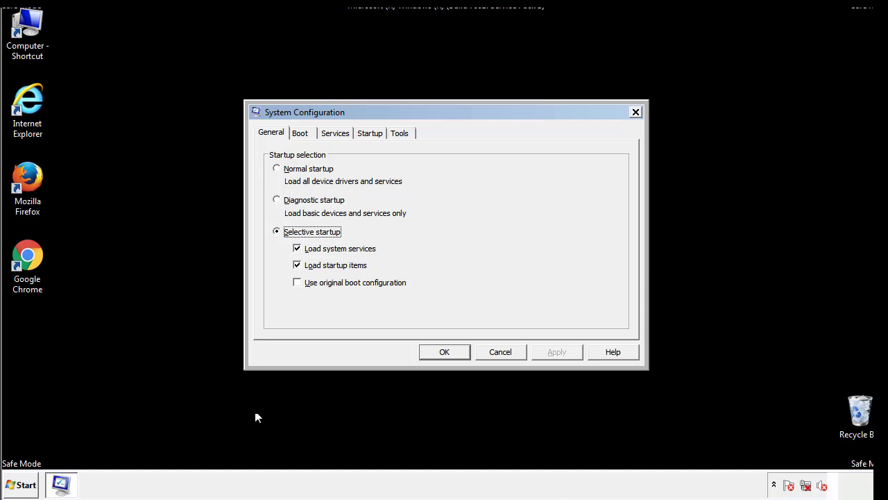
# Step: Uncheck Safe boot on the Boot tab, apply the change, and restart Windows now
pyautogui.click(301, 133)
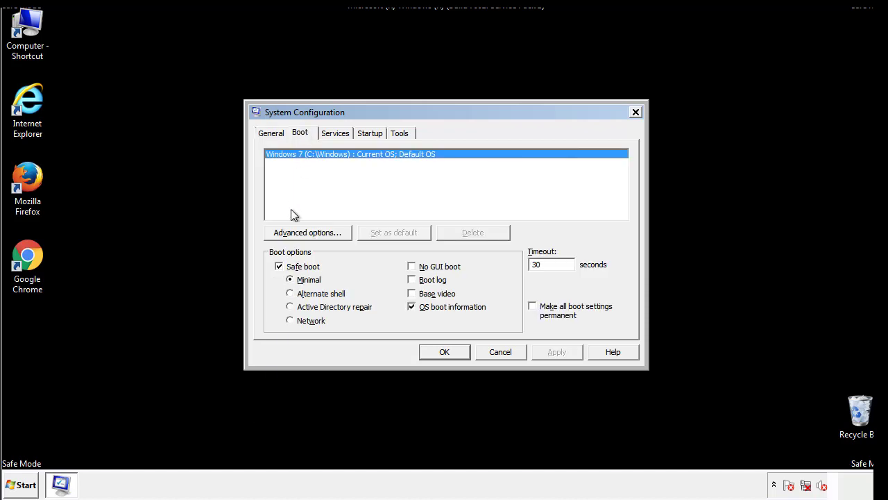
pyautogui.click(280, 267)
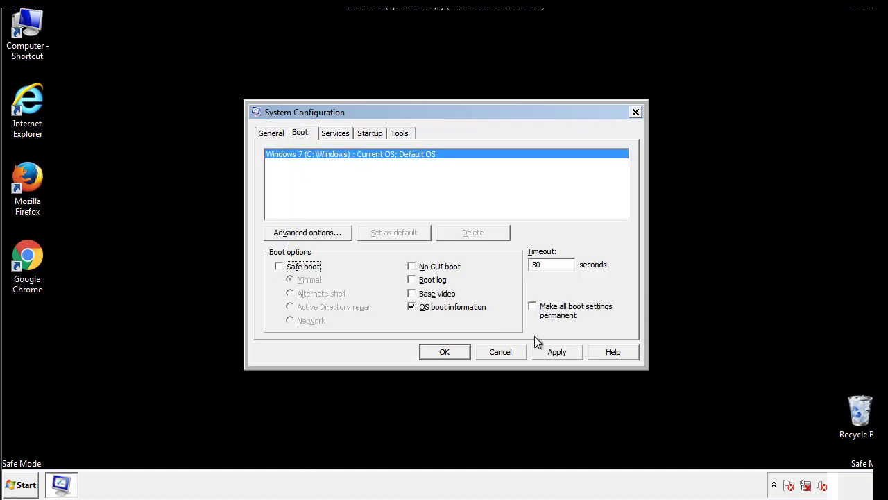
pyautogui.click(559, 351)
pyautogui.click(444, 352)
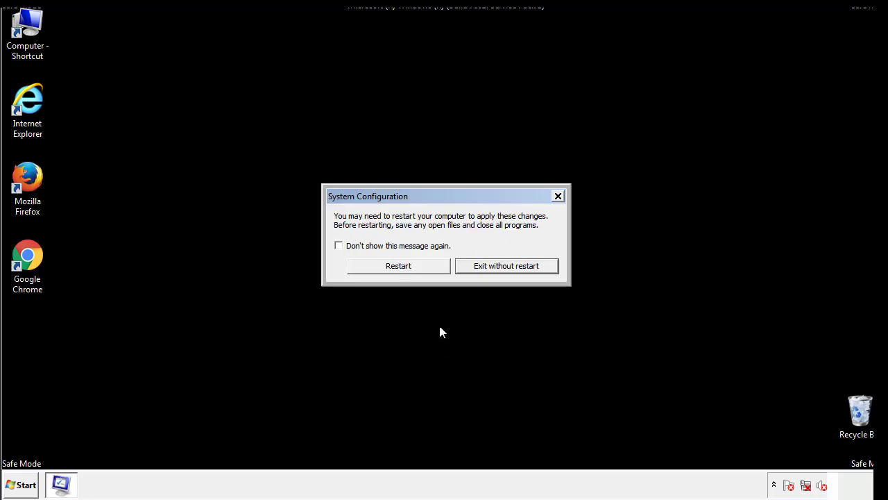
pyautogui.click(411, 271)
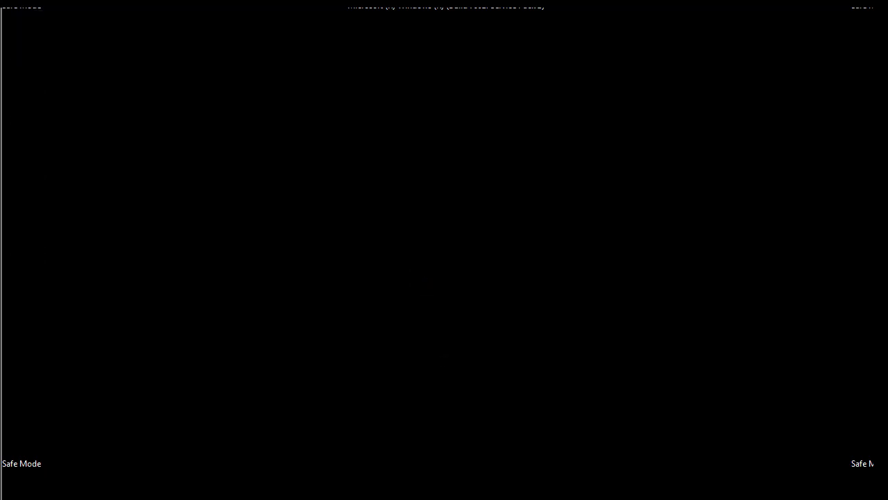